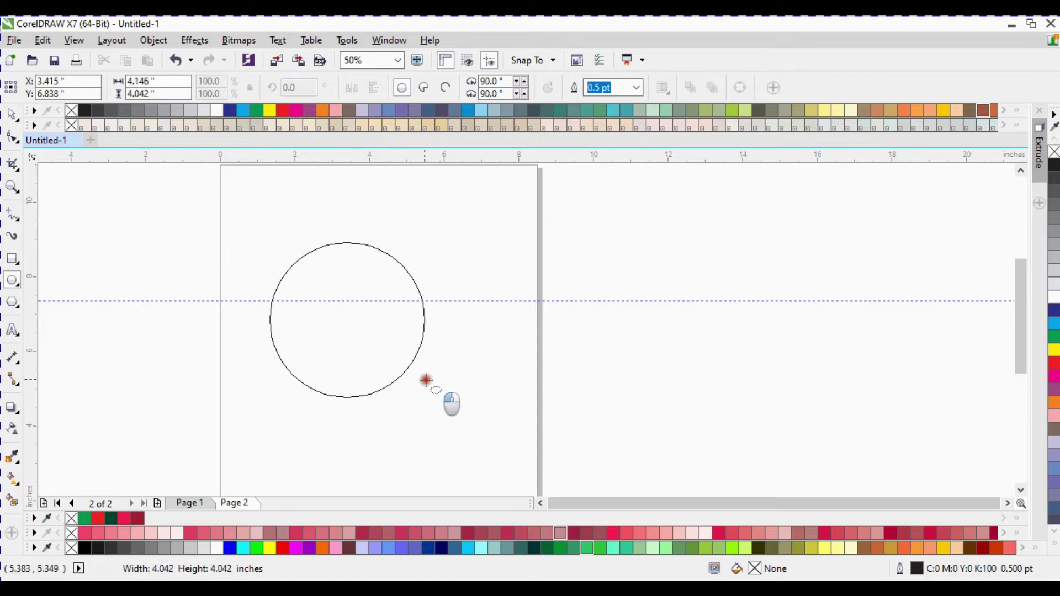
Move the 5.542-inch circle up on the page and place a duplicate of it slightly below the original.
{"action": "key", "text": "space"}
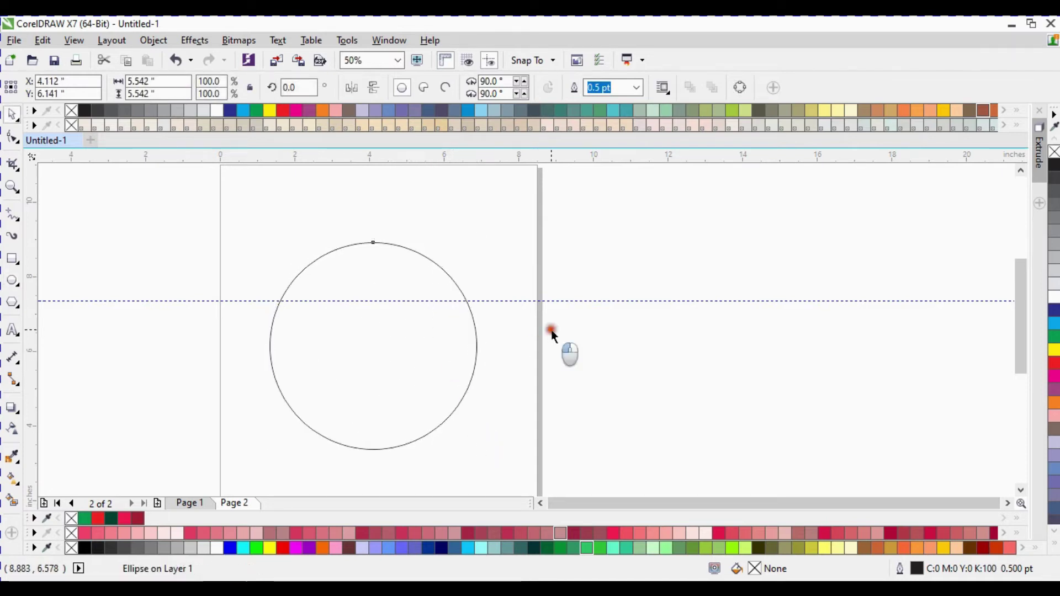
{"action": "left_click_drag", "start_coordinate": [469, 343], "coordinate": [466, 303]}
{"action": "left_click", "coordinate": [587, 329]}
{"action": "mouse_move", "coordinate": [376, 325]}
{"action": "left_mouse_down"}
{"action": "mouse_move", "coordinate": [375, 345]}
{"action": "mouse_move", "coordinate": [377, 335]}
{"action": "left_mouse_up"}
Trim one overlapping circle with the other and delete the leftover full circle, keeping only the crescent.
{"action": "left_click", "coordinate": [432, 219], "text": "shift"}
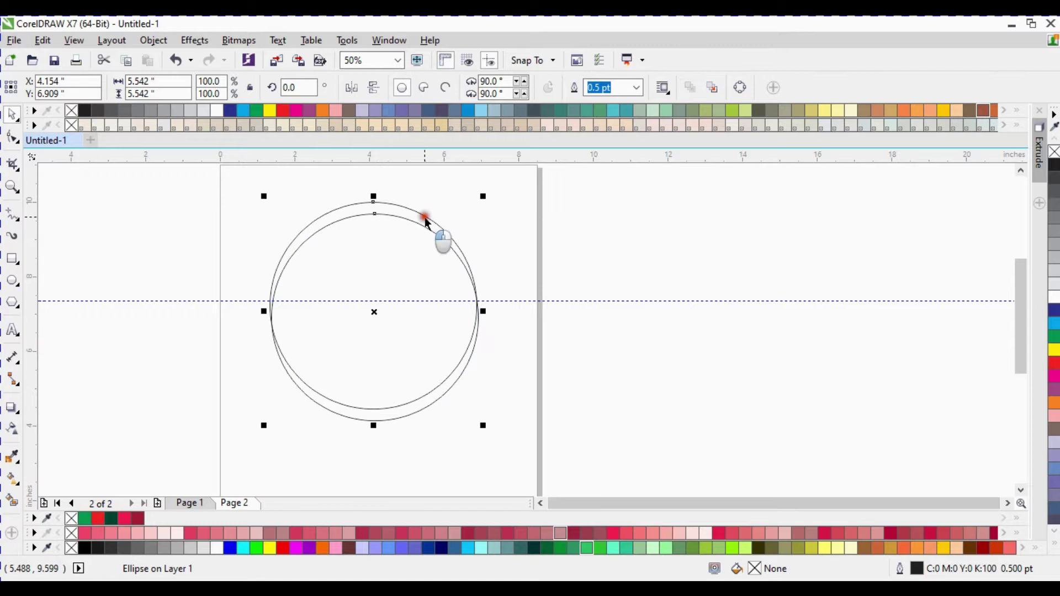
{"action": "left_click", "coordinate": [451, 87]}
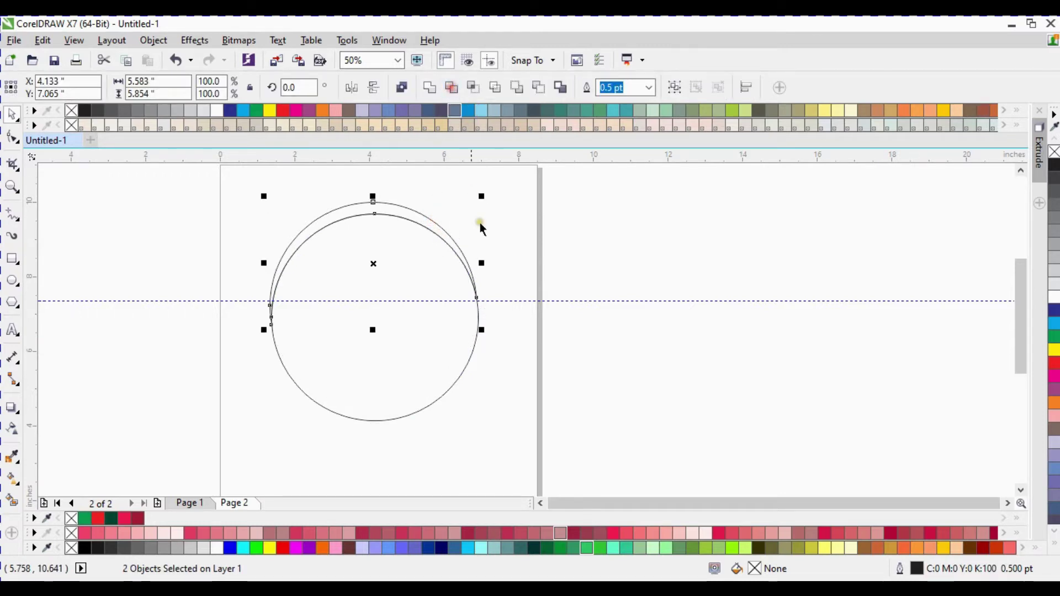
{"action": "left_click", "coordinate": [516, 209]}
{"action": "left_click", "coordinate": [407, 221]}
{"action": "key", "text": "Delete"}
Rotate the crescent about 42° counterclockwise around its lower-left tip and reposition it within the page.
{"action": "left_click", "coordinate": [421, 222]}
{"action": "left_click", "coordinate": [362, 209]}
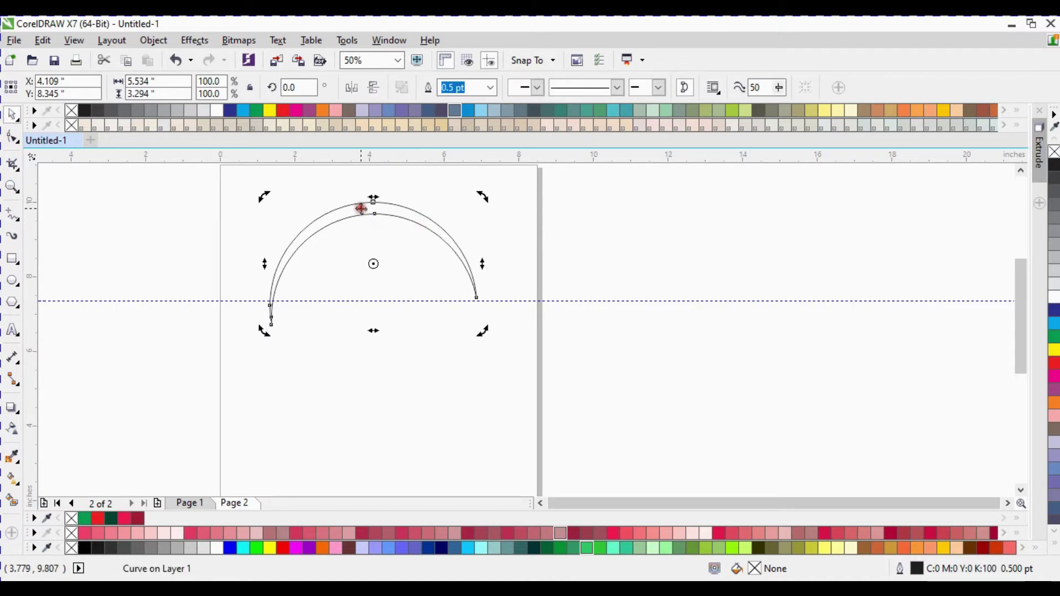
{"action": "left_click_drag", "start_coordinate": [356, 272], "coordinate": [271, 321]}
{"action": "left_click_drag", "start_coordinate": [263, 194], "coordinate": [210, 260]}
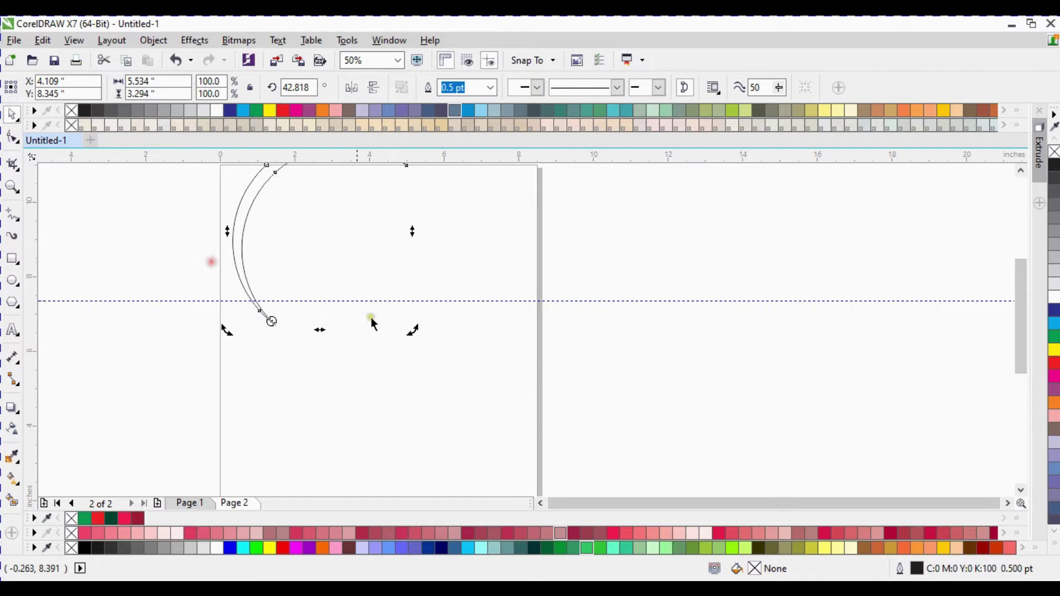
{"action": "scroll", "coordinate": [371, 317], "scroll_direction": "down", "scroll_amount": 2}
{"action": "scroll", "coordinate": [370, 298], "scroll_direction": "up", "scroll_amount": 3}
{"action": "scroll", "coordinate": [404, 370], "scroll_direction": "down", "scroll_amount": 1}
{"action": "left_click_drag", "start_coordinate": [309, 274], "coordinate": [547, 386]}
{"action": "scroll", "coordinate": [359, 365], "scroll_direction": "up", "scroll_amount": 2}
Duplicate the crescent to the right, mirror the copy horizontally, and nest its upper end just beneath the original.
{"action": "left_click_drag", "start_coordinate": [401, 359], "coordinate": [427, 359]}
{"action": "left_click_drag", "start_coordinate": [506, 353], "coordinate": [513, 352]}
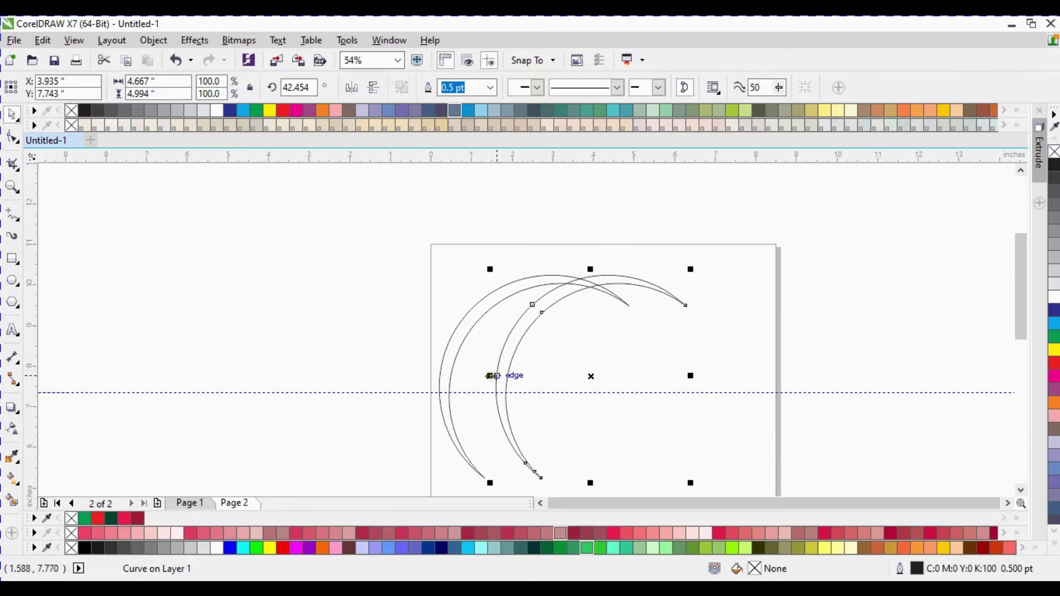
{"action": "left_click", "coordinate": [349, 90]}
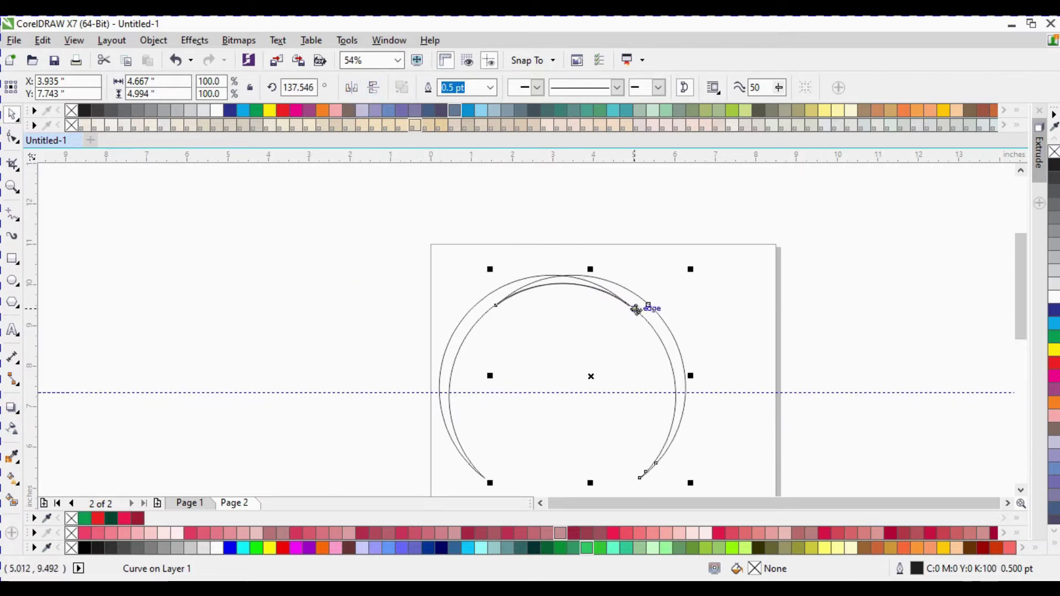
{"action": "mouse_move", "coordinate": [643, 307]}
{"action": "left_mouse_down"}
{"action": "mouse_move", "coordinate": [657, 345]}
{"action": "mouse_move", "coordinate": [657, 310]}
{"action": "mouse_move", "coordinate": [642, 317]}
{"action": "left_mouse_up"}
{"action": "left_click", "coordinate": [700, 227]}
Rotate the left crescent slightly further, to about 46.6°, so it wraps around the mirrored crescent.
{"action": "left_click", "coordinate": [513, 285]}
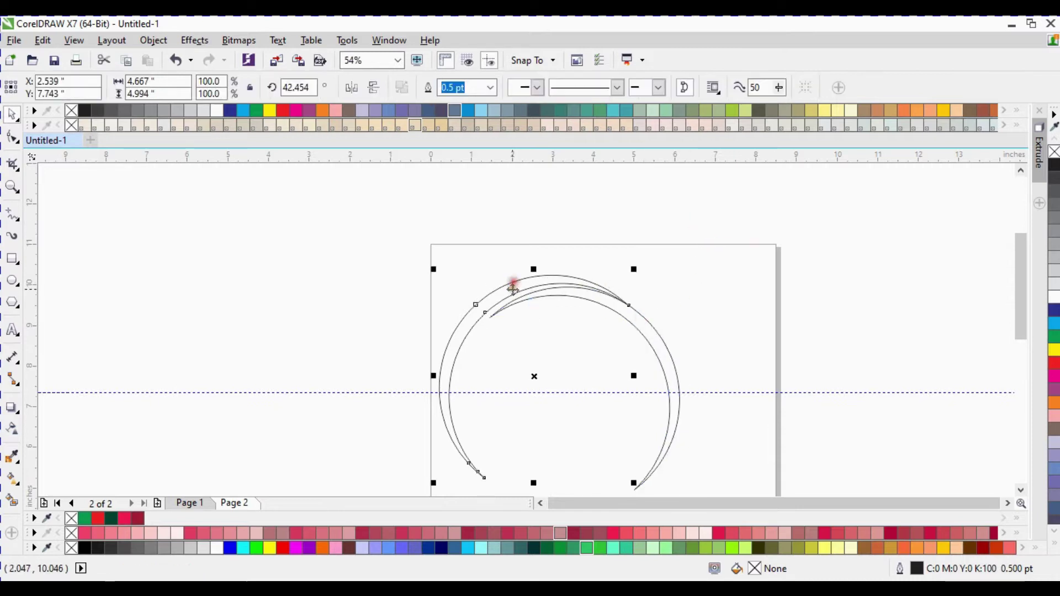
{"action": "left_click", "coordinate": [488, 296]}
{"action": "left_click_drag", "start_coordinate": [433, 270], "coordinate": [442, 259]}
{"action": "scroll", "coordinate": [574, 247], "scroll_direction": "down", "scroll_amount": 1}
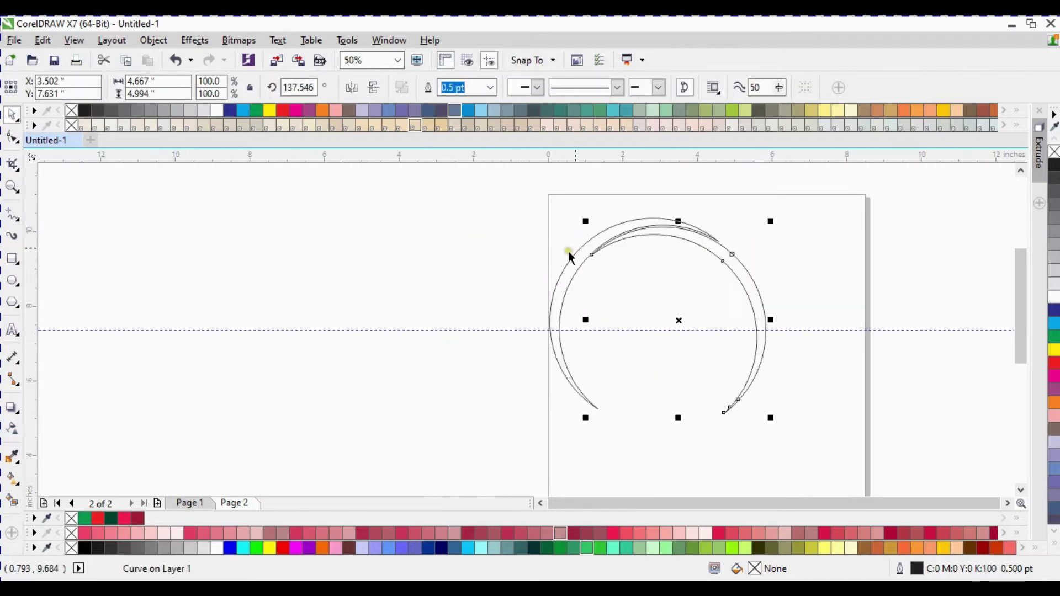
{"action": "left_click", "coordinate": [472, 229]}
Delete the horizontal guideline running across the crescents.
{"action": "left_click", "coordinate": [812, 331]}
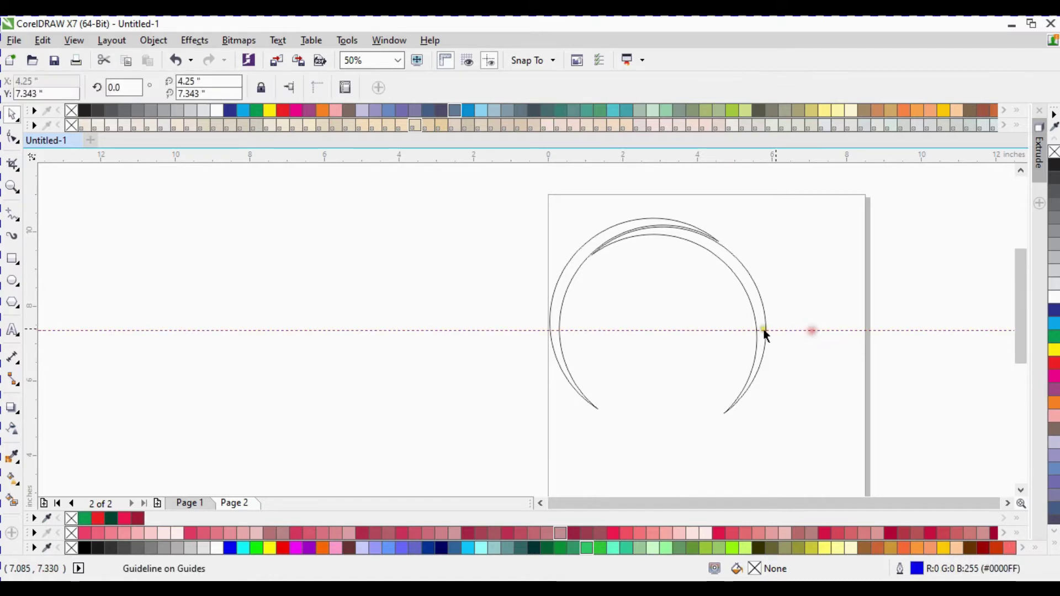
{"action": "left_click", "coordinate": [479, 307]}
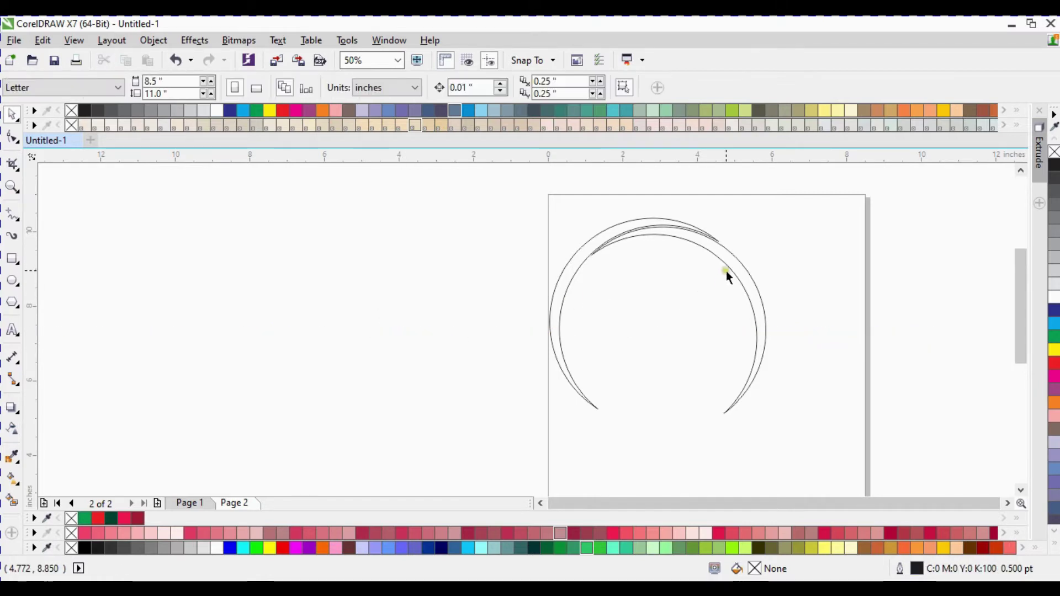
{"action": "scroll", "coordinate": [723, 259], "scroll_direction": "up", "scroll_amount": 1}
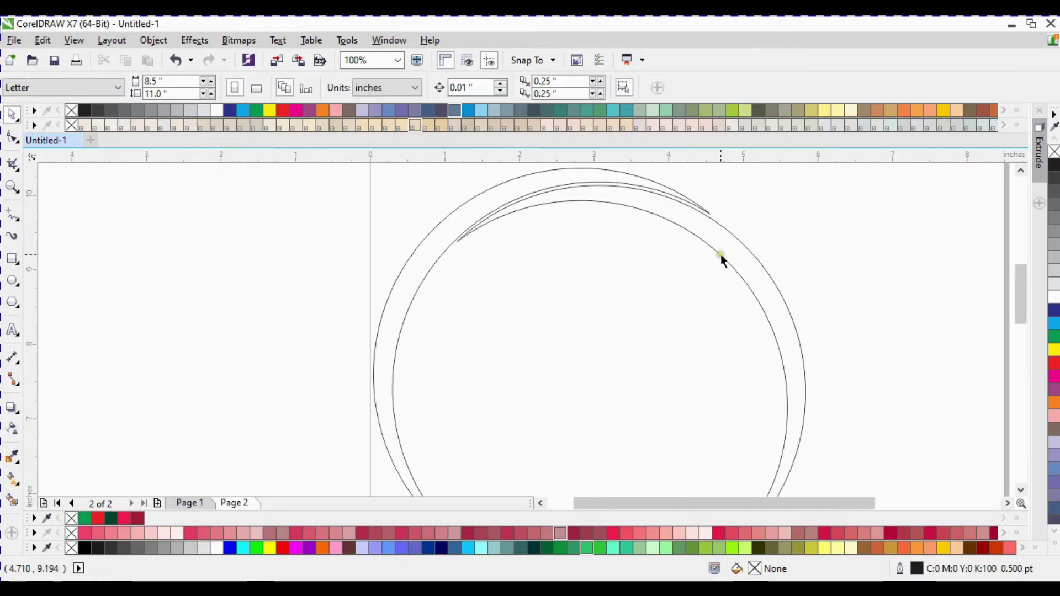
{"action": "left_click", "coordinate": [615, 213]}
{"action": "left_click", "coordinate": [237, 291]}
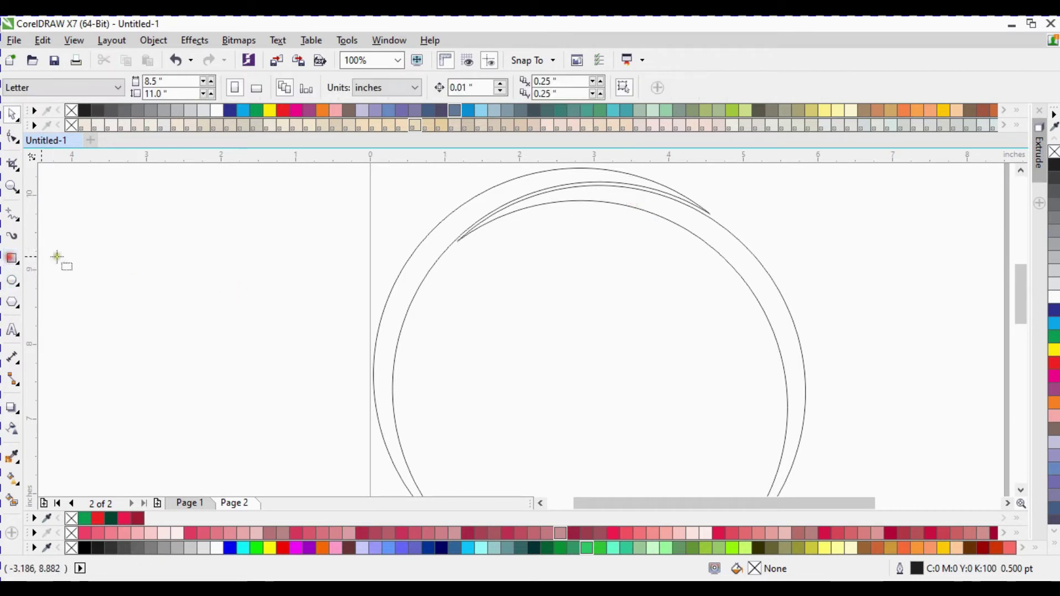
{"action": "scroll", "coordinate": [265, 317], "scroll_direction": "down", "scroll_amount": 1}
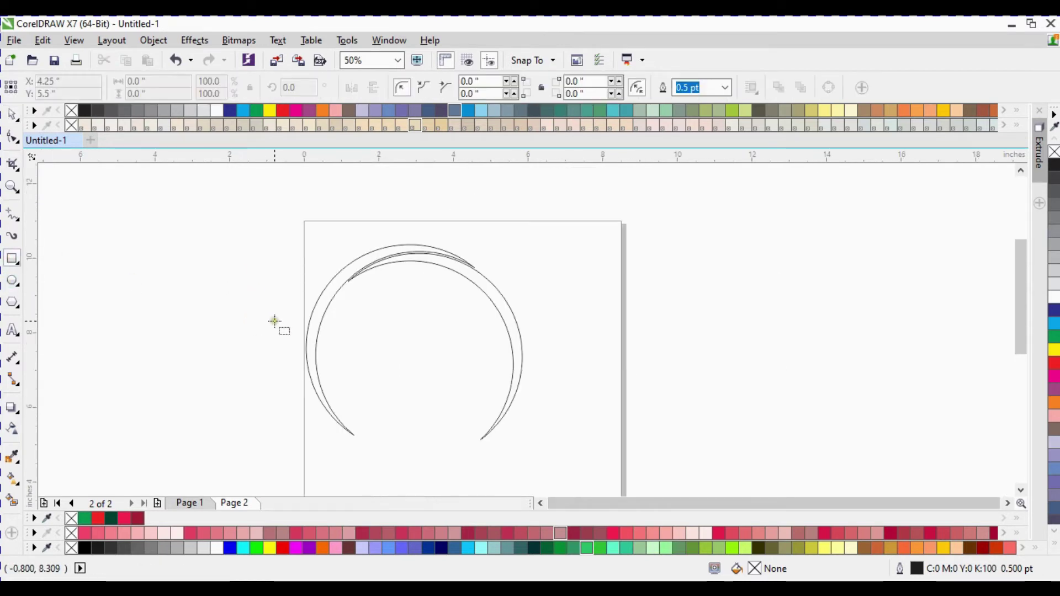
Fill the left crescent with bright green.
{"action": "left_click", "coordinate": [313, 320]}
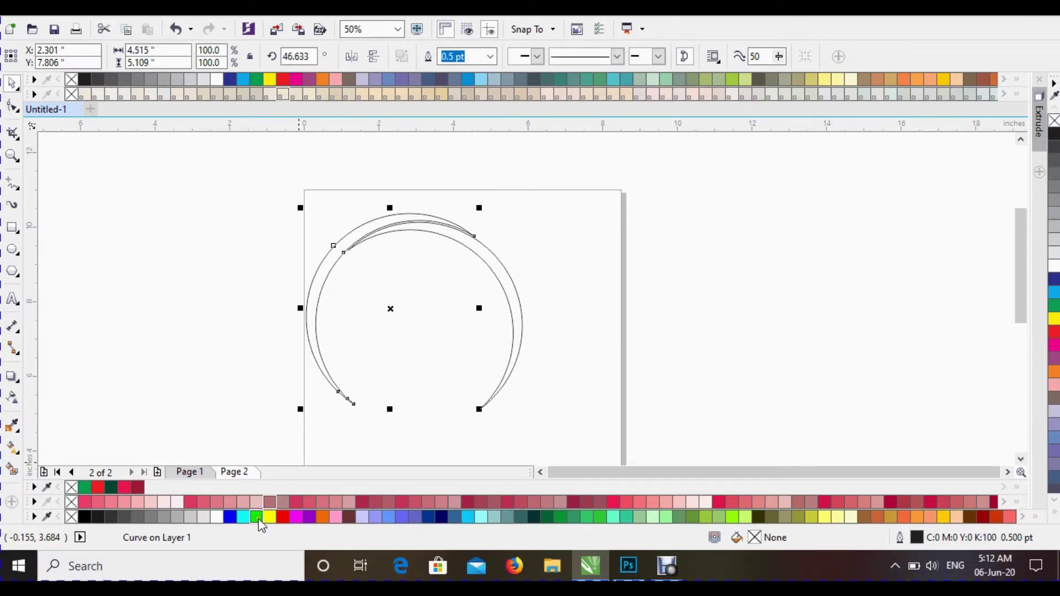
{"action": "left_click", "coordinate": [257, 548]}
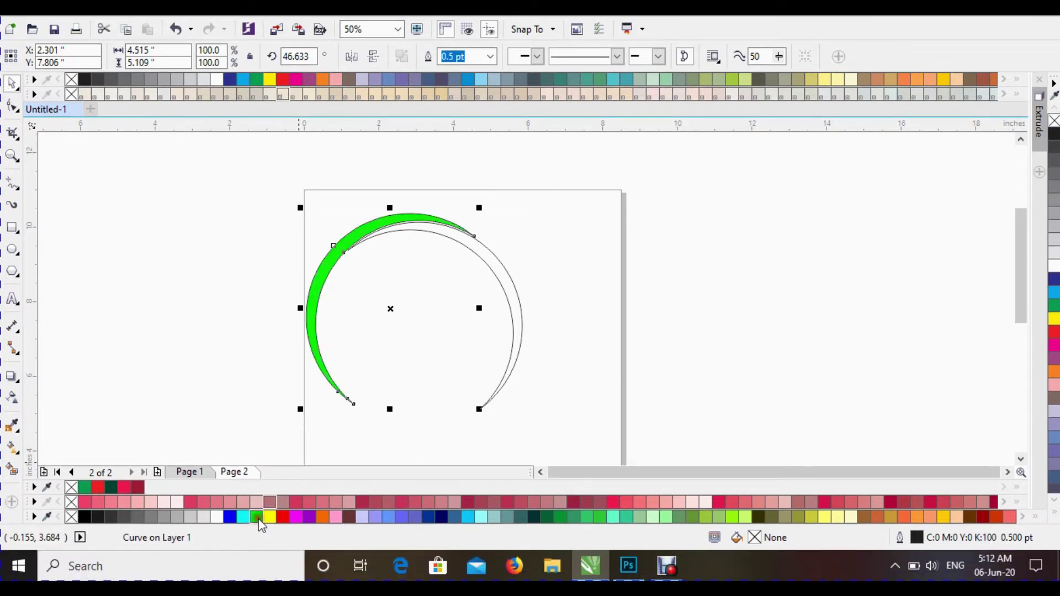
{"action": "left_click", "coordinate": [244, 254]}
{"action": "scroll", "coordinate": [379, 244], "scroll_direction": "up", "scroll_amount": 2}
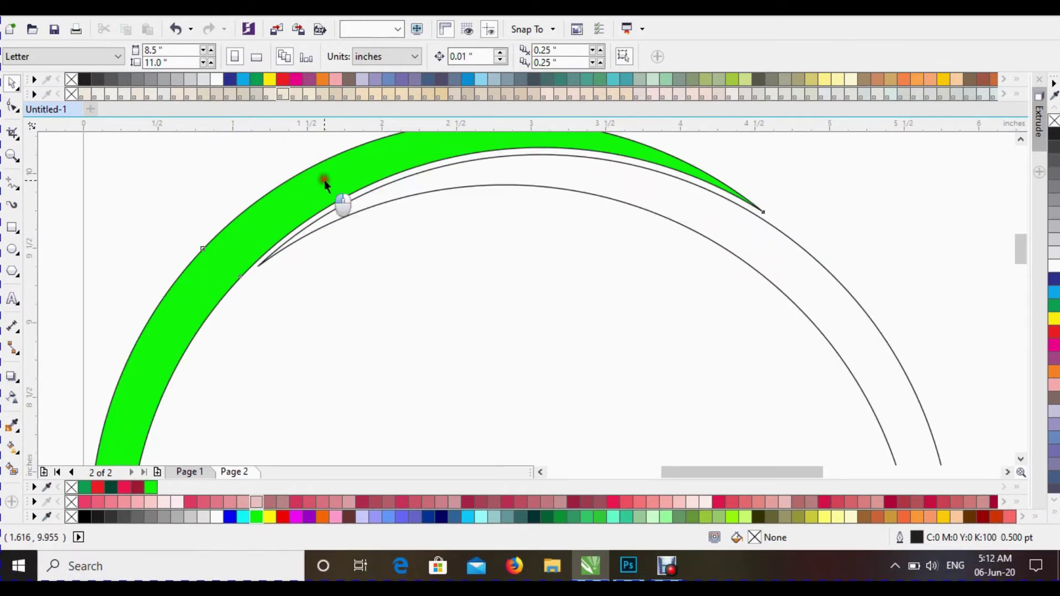
Apply a linear fountain fill along the left crescent, running from bright green at its upper part to dark green at its lower end.
{"action": "left_click", "coordinate": [324, 180]}
{"action": "scroll", "coordinate": [422, 217], "scroll_direction": "down", "scroll_amount": 2}
{"action": "key", "text": "g"}
{"action": "left_click_drag", "start_coordinate": [413, 208], "coordinate": [365, 357]}
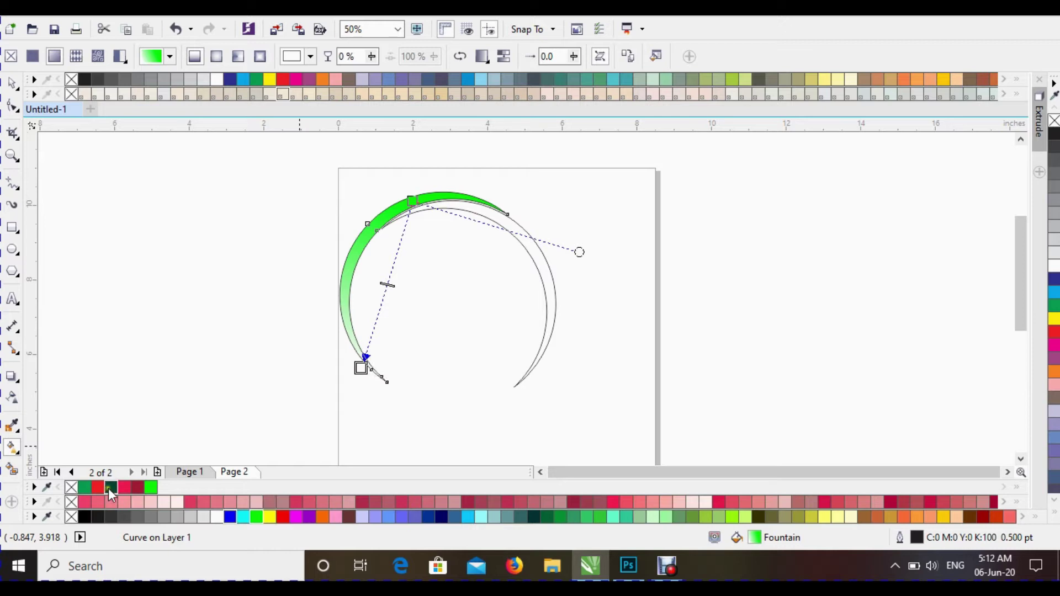
{"action": "left_click", "coordinate": [110, 487]}
{"action": "left_click_drag", "start_coordinate": [416, 200], "coordinate": [424, 192]}
{"action": "left_click", "coordinate": [361, 367]}
Make the green fountain fill elliptical, with its dark centre on the crescent's upper-left curve and its bright end near the lower tip.
{"action": "left_click", "coordinate": [216, 55]}
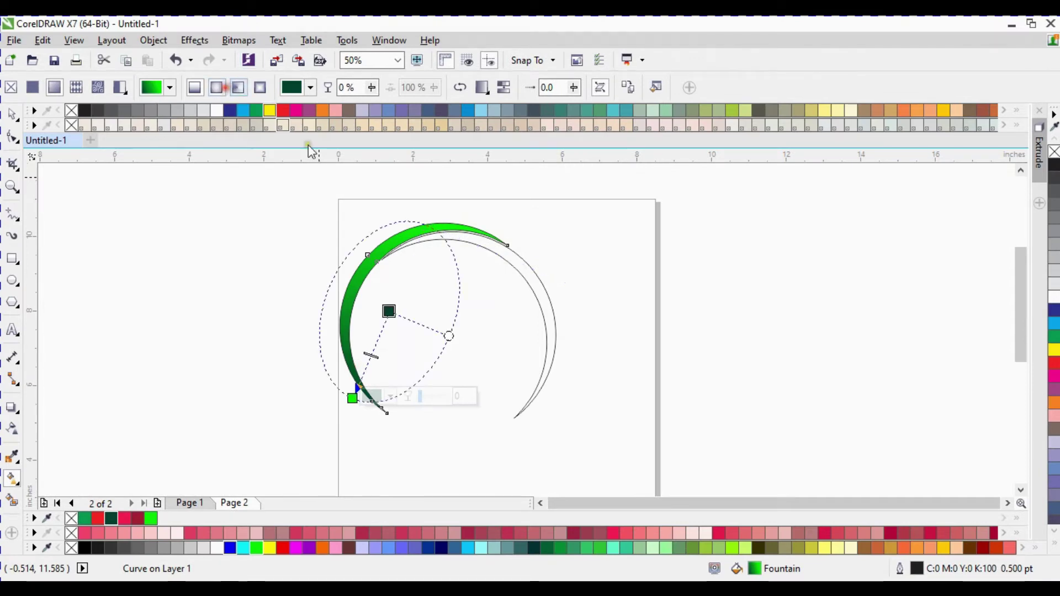
{"action": "left_click_drag", "start_coordinate": [389, 310], "coordinate": [369, 270]}
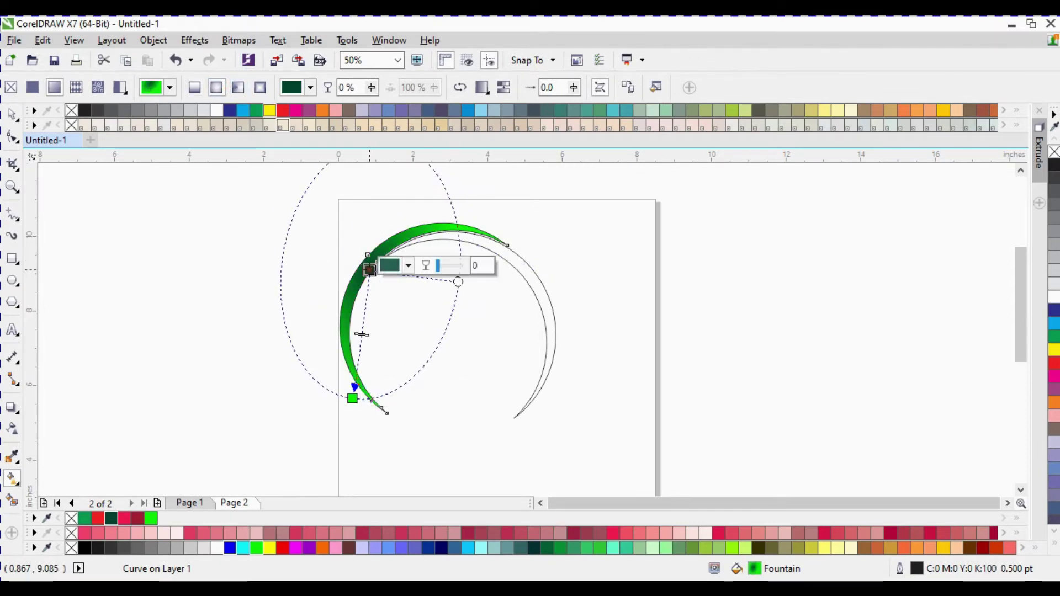
{"action": "left_click_drag", "start_coordinate": [351, 398], "coordinate": [355, 404]}
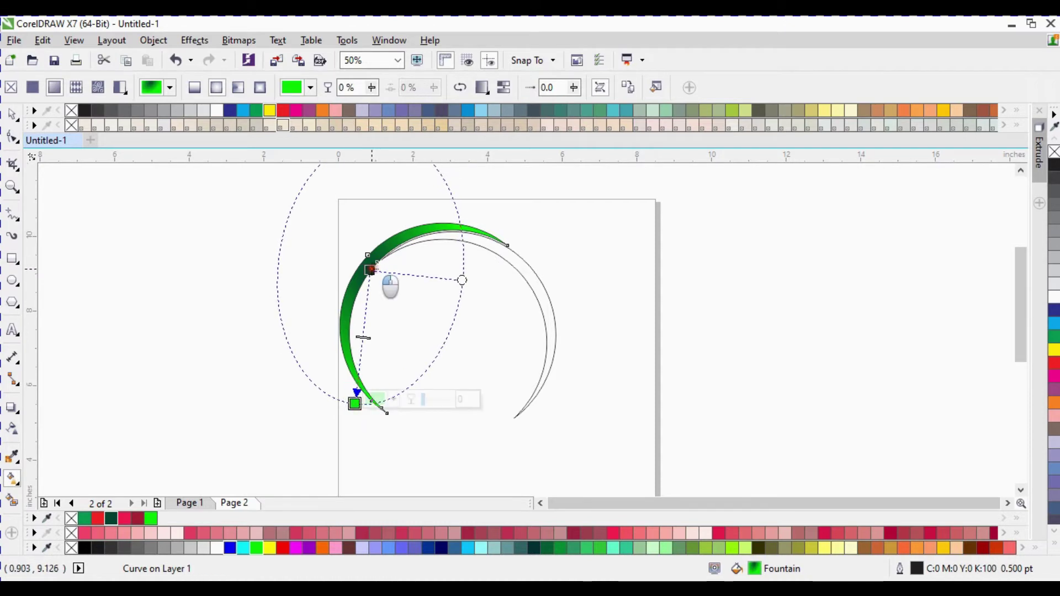
{"action": "left_click", "coordinate": [369, 270]}
{"action": "left_click", "coordinate": [255, 278]}
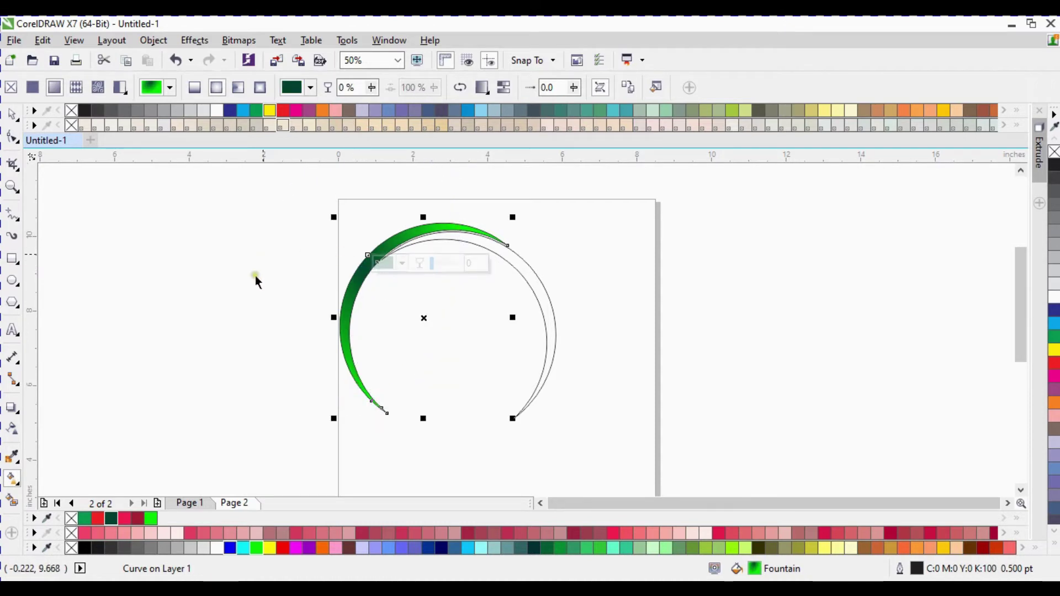
{"action": "key", "text": "space"}
{"action": "left_click", "coordinate": [244, 260]}
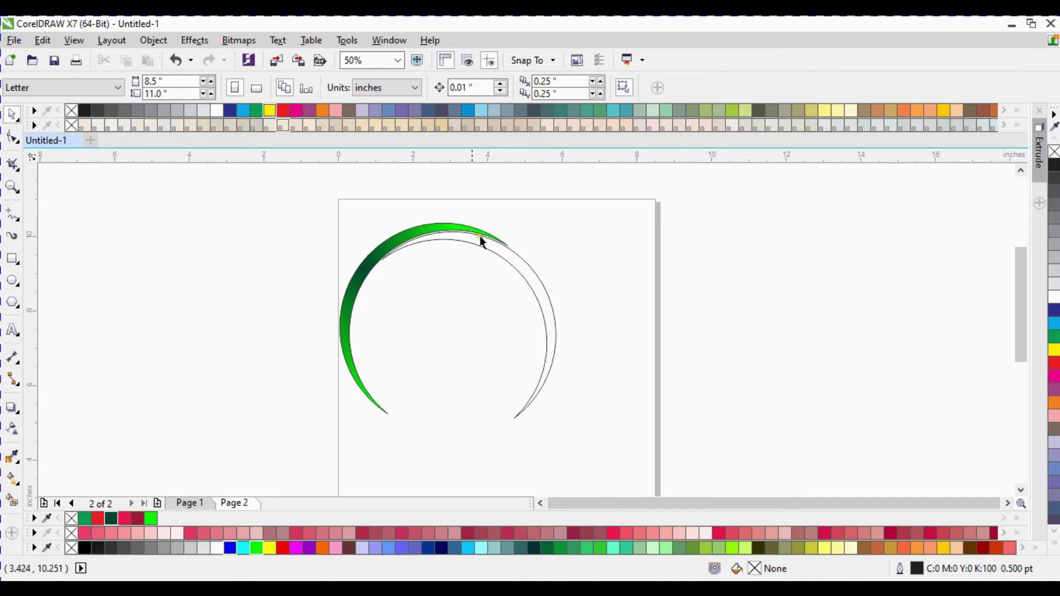
Fill the right crescent with red and apply a linear fountain fill running to crimson pink at its lower end.
{"action": "left_click", "coordinate": [510, 244]}
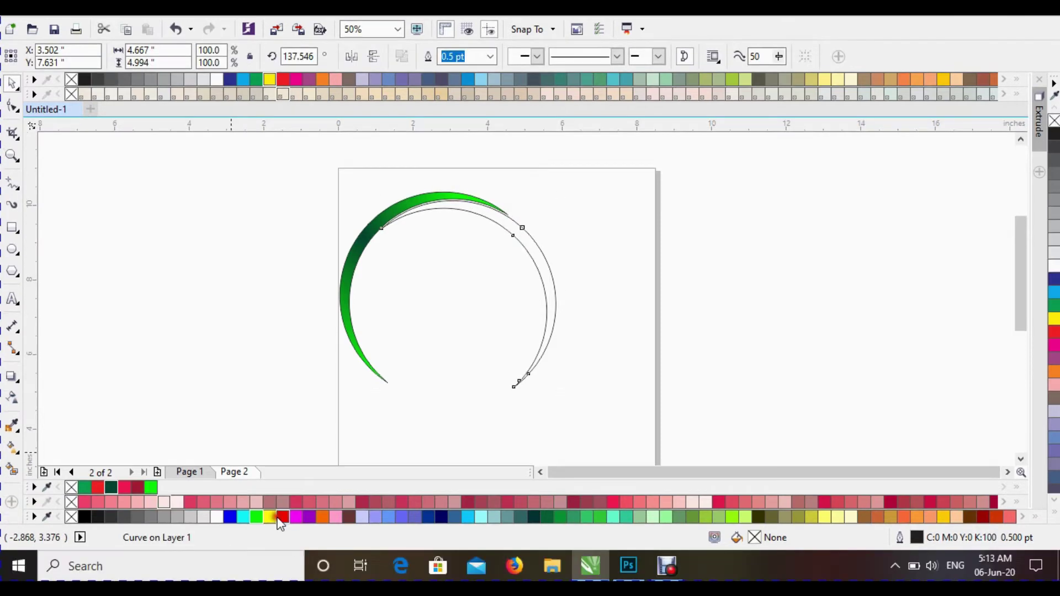
{"action": "left_click", "coordinate": [282, 547]}
{"action": "key", "text": "g"}
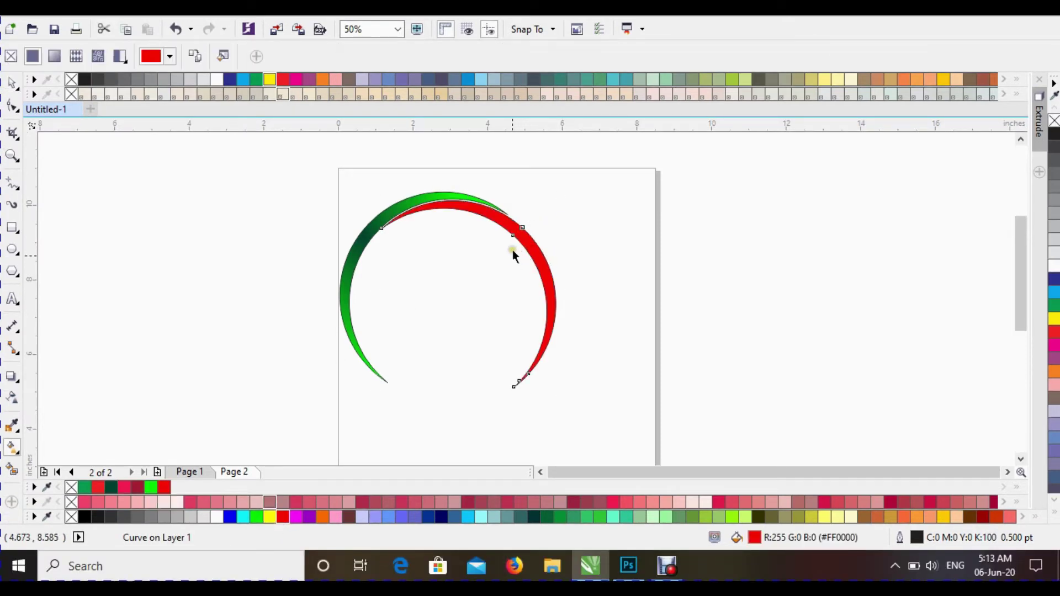
{"action": "left_click_drag", "start_coordinate": [482, 212], "coordinate": [501, 234]}
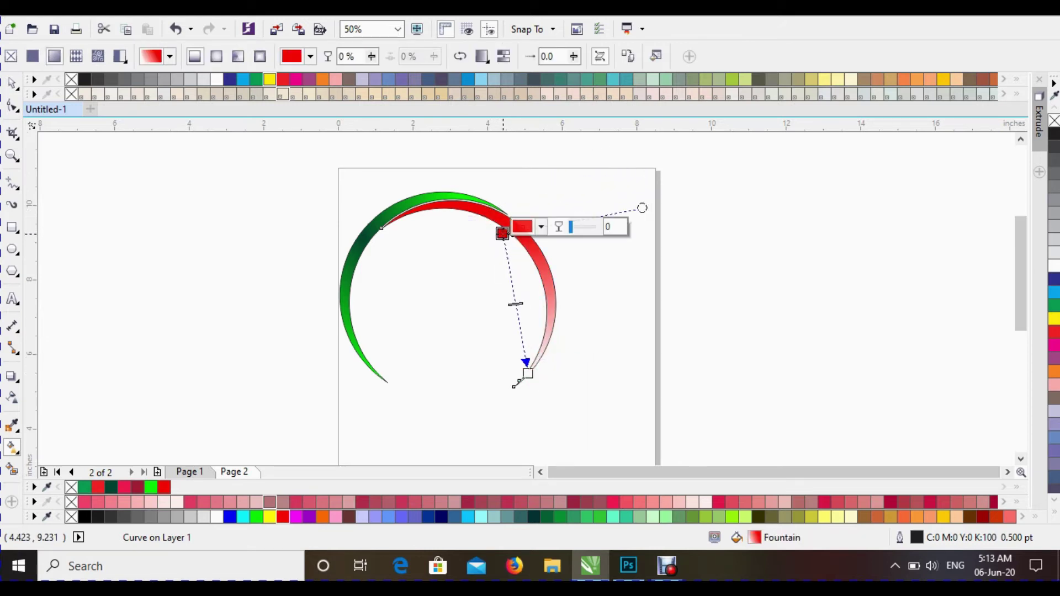
{"action": "left_click", "coordinate": [528, 373]}
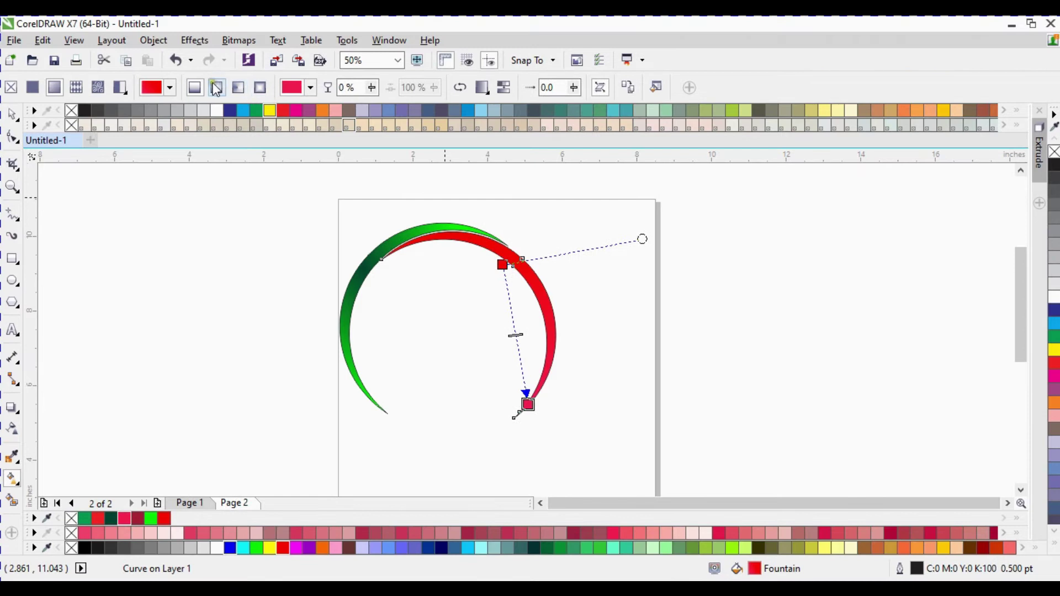
Make the red fountain fill elliptical, centring it on the crescent's upper-right curve and ending it near the lower tip.
{"action": "left_click", "coordinate": [216, 87]}
{"action": "left_click_drag", "start_coordinate": [519, 337], "coordinate": [536, 274]}
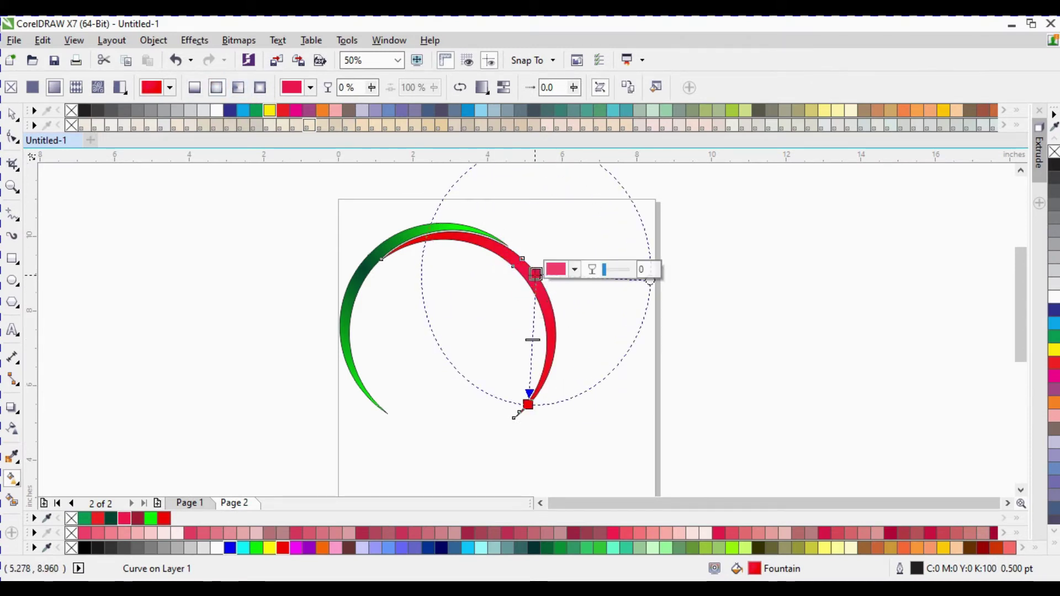
{"action": "left_click_drag", "start_coordinate": [515, 415], "coordinate": [508, 422]}
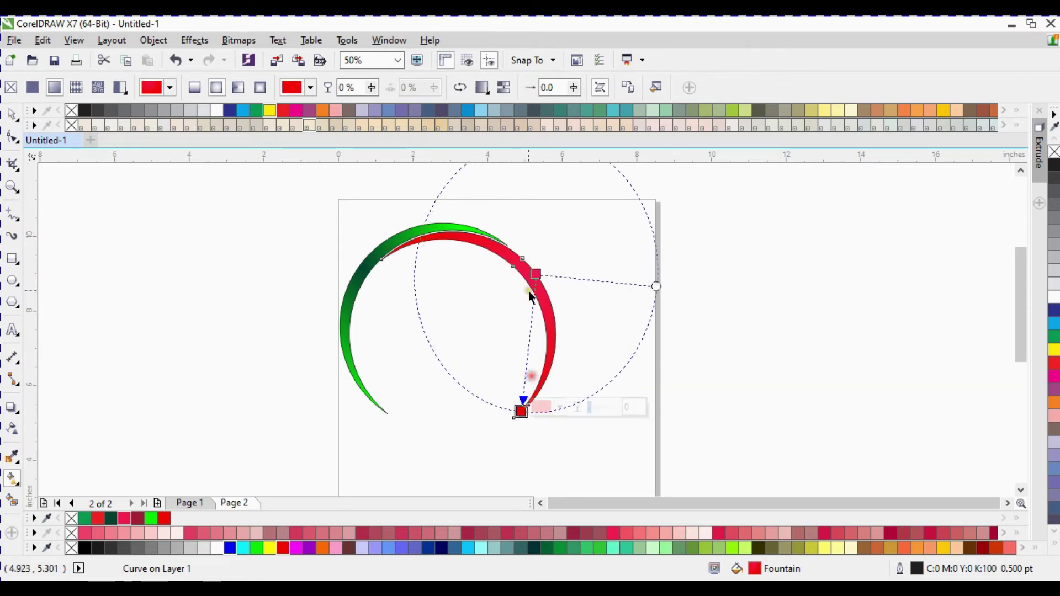
Remove the crescents' outlines and set the centre colour of the right crescent's fountain fill to magenta.
{"action": "left_click", "coordinate": [535, 274]}
{"action": "scroll", "coordinate": [405, 242], "scroll_direction": "up", "scroll_amount": 2}
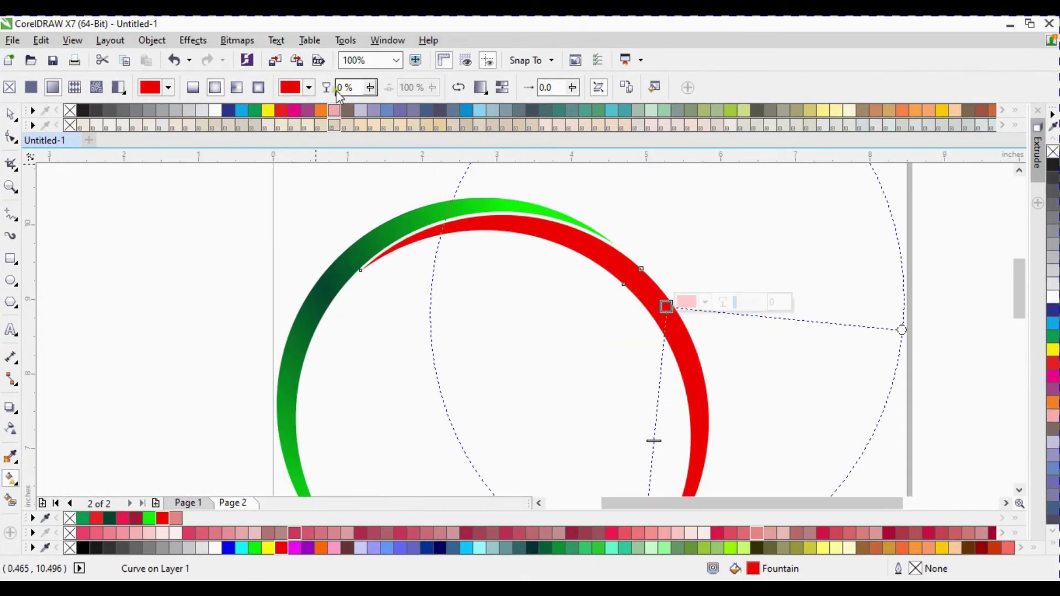
{"action": "left_click", "coordinate": [295, 110]}
{"action": "scroll", "coordinate": [455, 239], "scroll_direction": "down", "scroll_amount": 4}
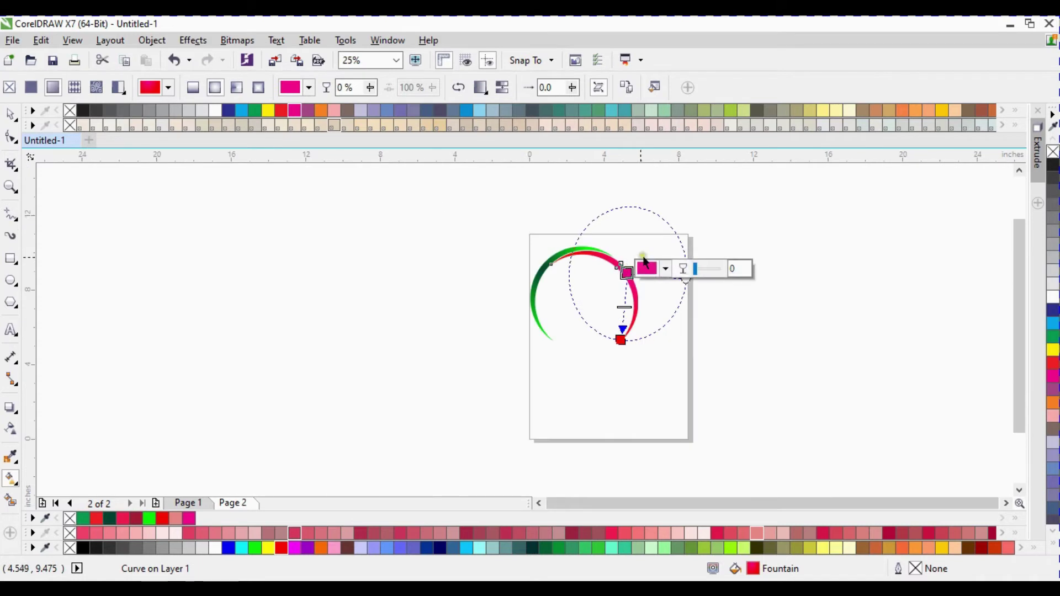
{"action": "key", "text": "space"}
{"action": "left_click", "coordinate": [480, 232]}
Draw a rectangle about 8.27 by 3.96 inches over the crescents' lower half and use it to trim the right crescent.
{"action": "scroll", "coordinate": [614, 260], "scroll_direction": "up", "scroll_amount": 2}
{"action": "scroll", "coordinate": [623, 243], "scroll_direction": "down", "scroll_amount": 1}
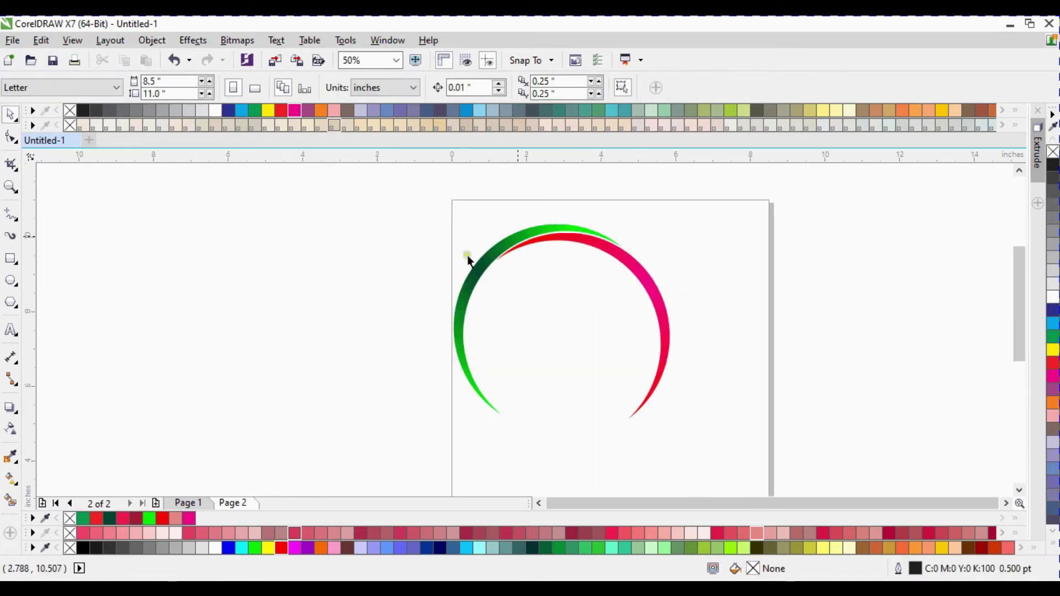
{"action": "scroll", "coordinate": [678, 427], "scroll_direction": "up", "scroll_amount": 1}
{"action": "scroll", "coordinate": [417, 377], "scroll_direction": "down", "scroll_amount": 1}
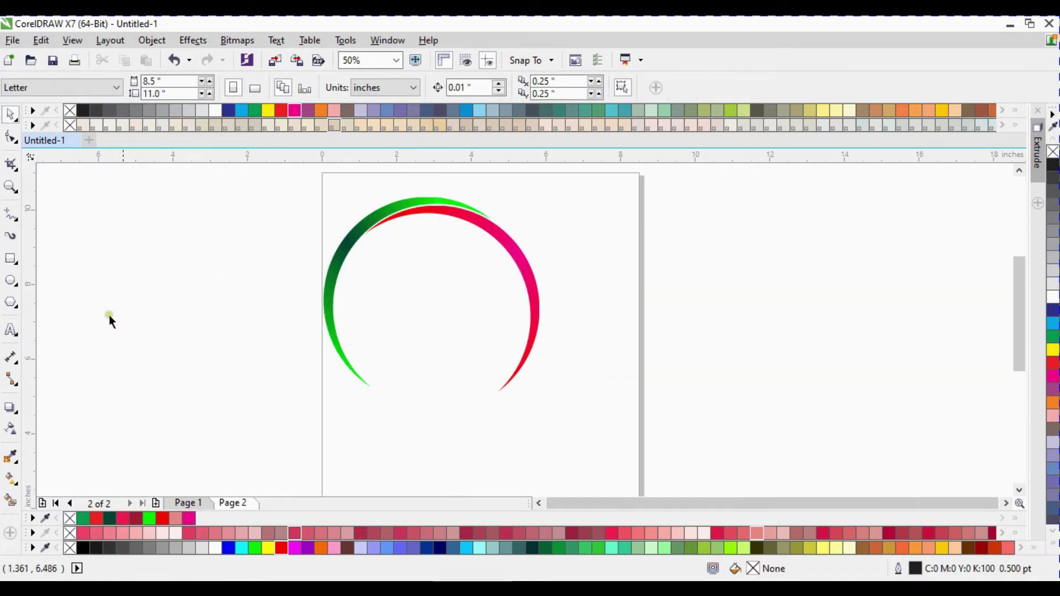
{"action": "left_click", "coordinate": [12, 257]}
{"action": "mouse_move", "coordinate": [291, 275]}
{"action": "left_mouse_down"}
{"action": "mouse_move", "coordinate": [596, 400]}
{"action": "mouse_move", "coordinate": [599, 424]}
{"action": "left_mouse_up"}
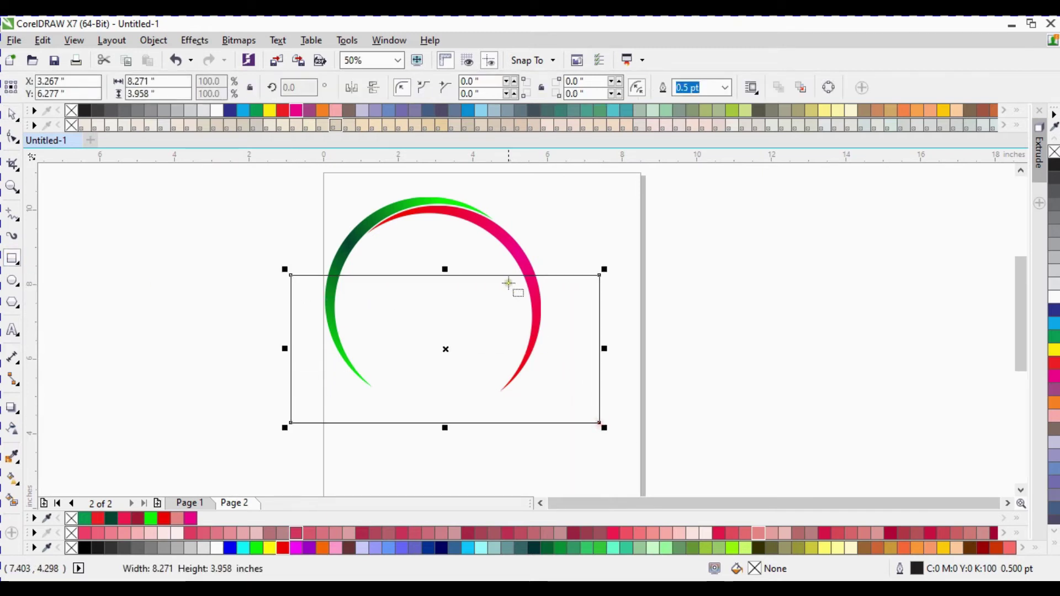
{"action": "left_click", "coordinate": [507, 243], "text": "shift"}
{"action": "left_click", "coordinate": [456, 92]}
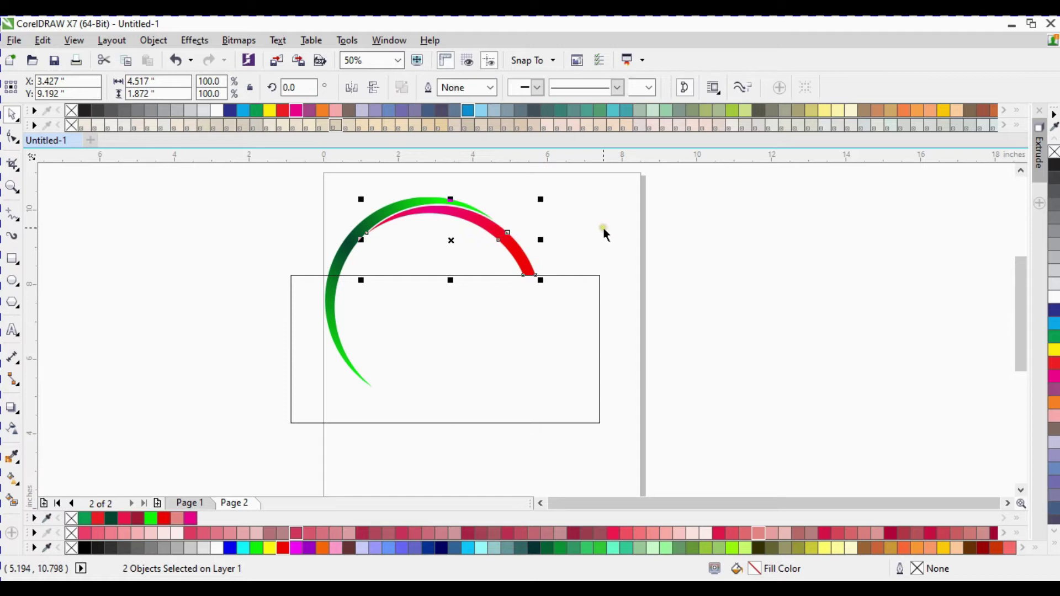
Trim the green crescent's lower half with the rectangle, then delete the rectangle.
{"action": "left_click", "coordinate": [392, 293]}
{"action": "left_click", "coordinate": [289, 309]}
{"action": "left_click", "coordinate": [332, 261], "text": "shift"}
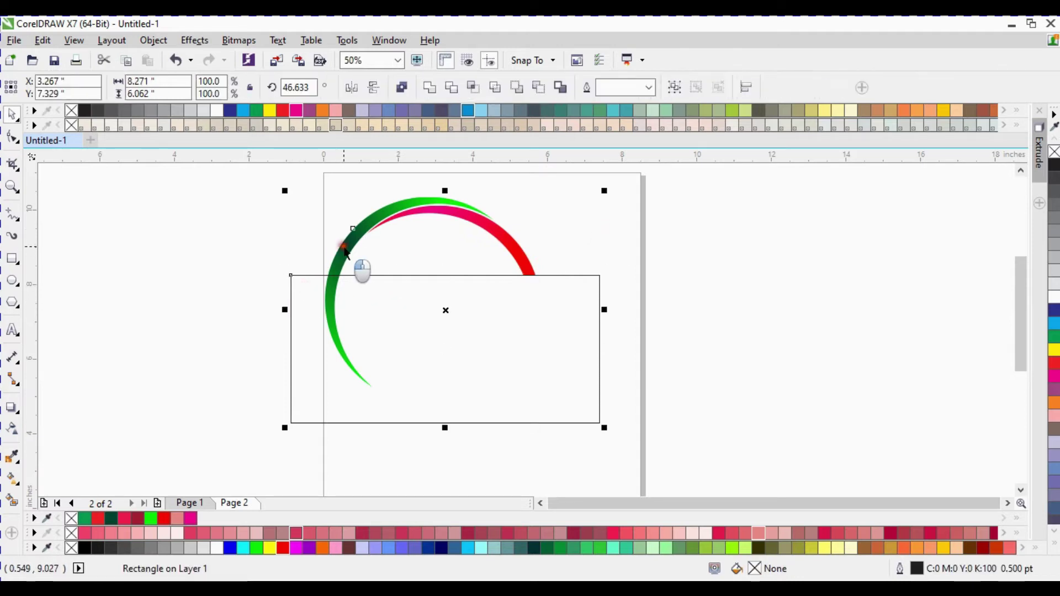
{"action": "left_click", "coordinate": [455, 92]}
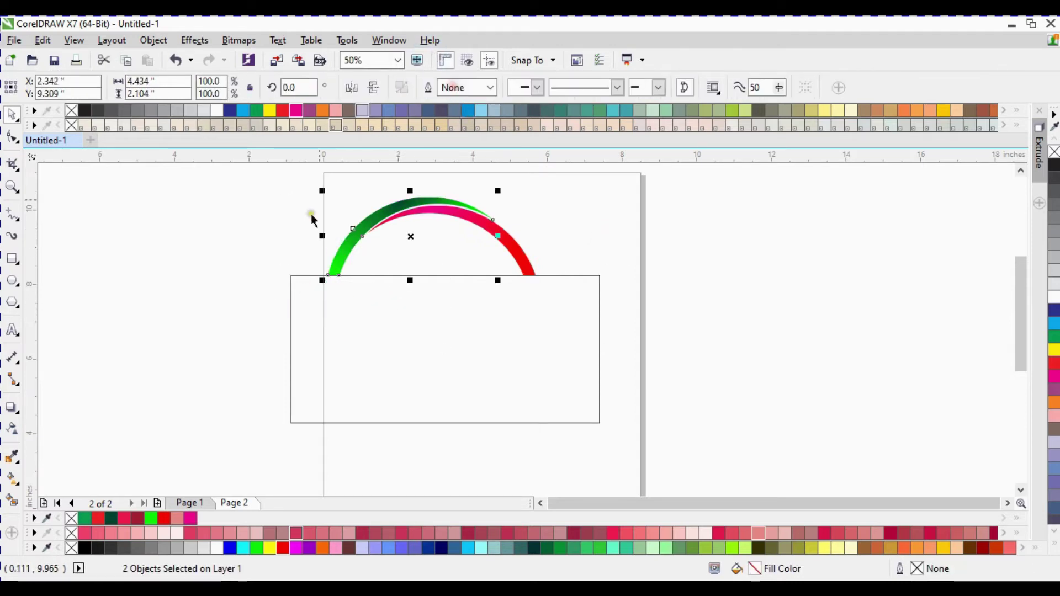
{"action": "left_click", "coordinate": [199, 245]}
{"action": "left_click", "coordinate": [542, 323]}
{"action": "key", "text": "Delete"}
{"action": "left_click", "coordinate": [624, 231]}
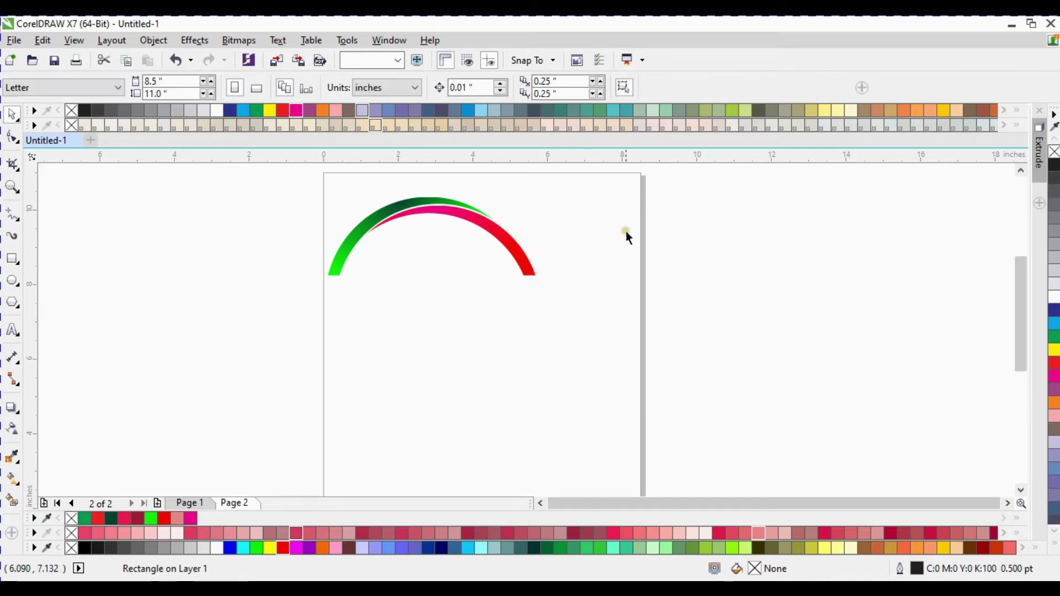
Create a vertically mirrored copy of the two trimmed crescents below the originals.
{"action": "left_click_drag", "start_coordinate": [573, 192], "coordinate": [213, 381]}
{"action": "left_click_drag", "start_coordinate": [433, 189], "coordinate": [406, 366]}
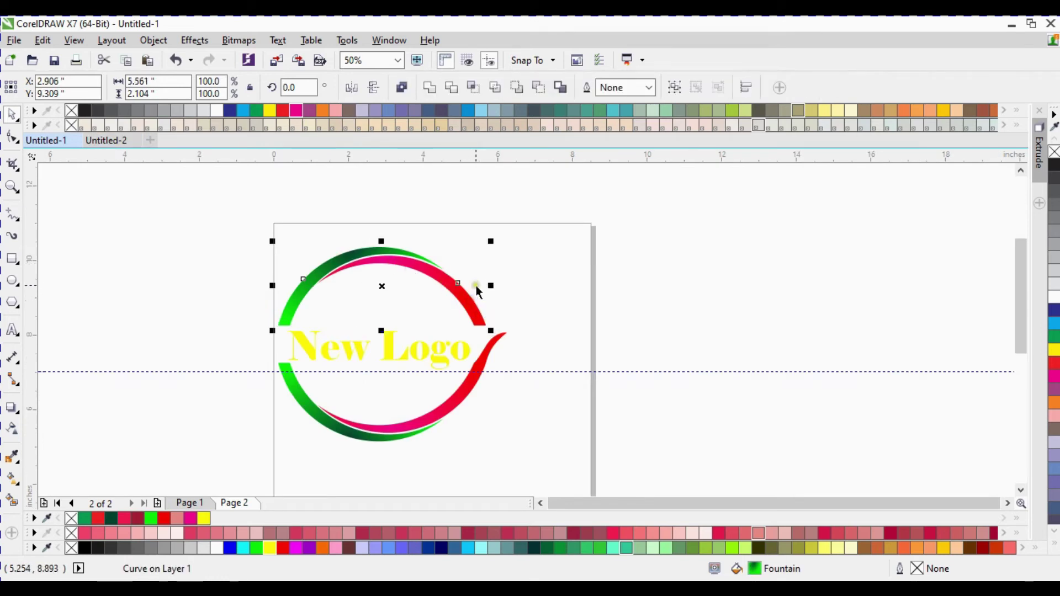
Group the upper green and red arcs and lower the group to about Y 8.21 in so it meets the lower arcs.
{"action": "left_click", "coordinate": [478, 287], "text": "shift"}
{"action": "key", "text": "ctrl+g"}
{"action": "left_click", "coordinate": [399, 226]}
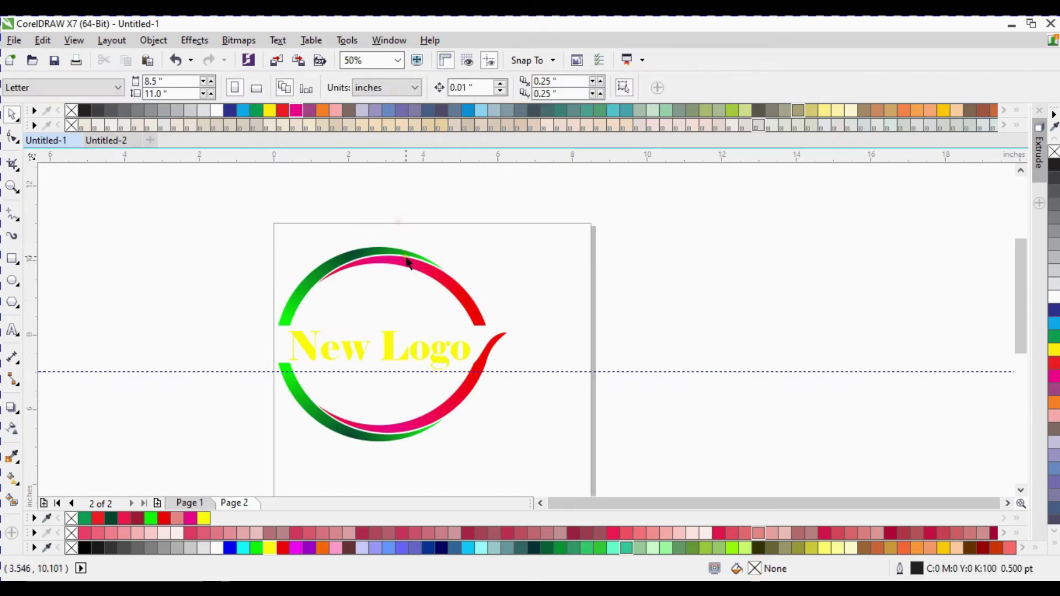
{"action": "left_click_drag", "start_coordinate": [421, 274], "coordinate": [408, 297]}
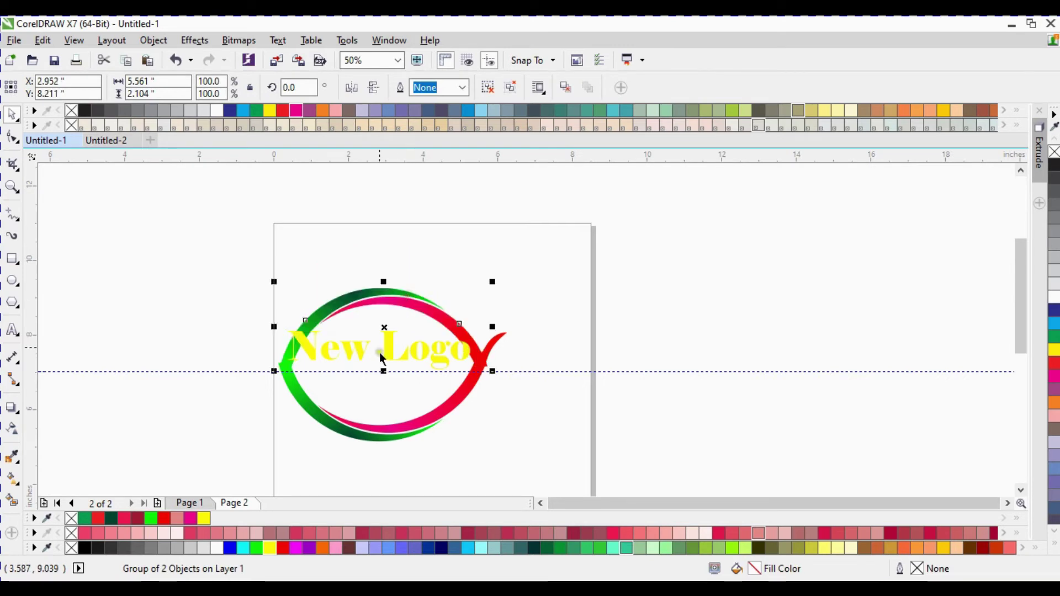
Align the upper arc group horizontally with the lower arcs at X 2.906 in so that their ends line up.
{"action": "scroll", "coordinate": [519, 302], "scroll_direction": "up", "scroll_amount": 2}
{"action": "scroll", "coordinate": [548, 300], "scroll_direction": "down", "scroll_amount": 1}
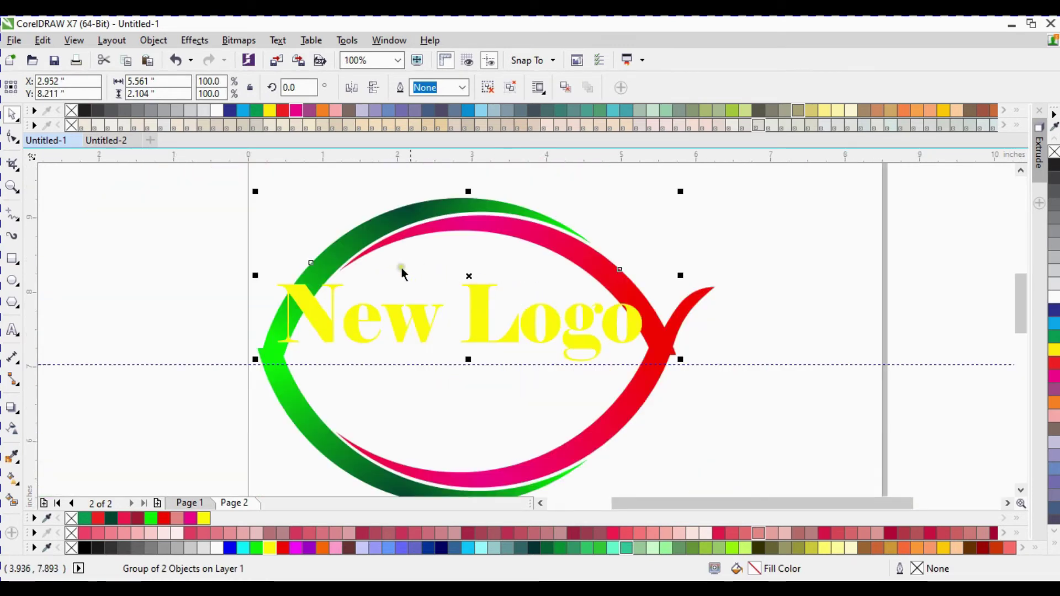
{"action": "left_click", "coordinate": [213, 249]}
{"action": "left_click", "coordinate": [460, 226]}
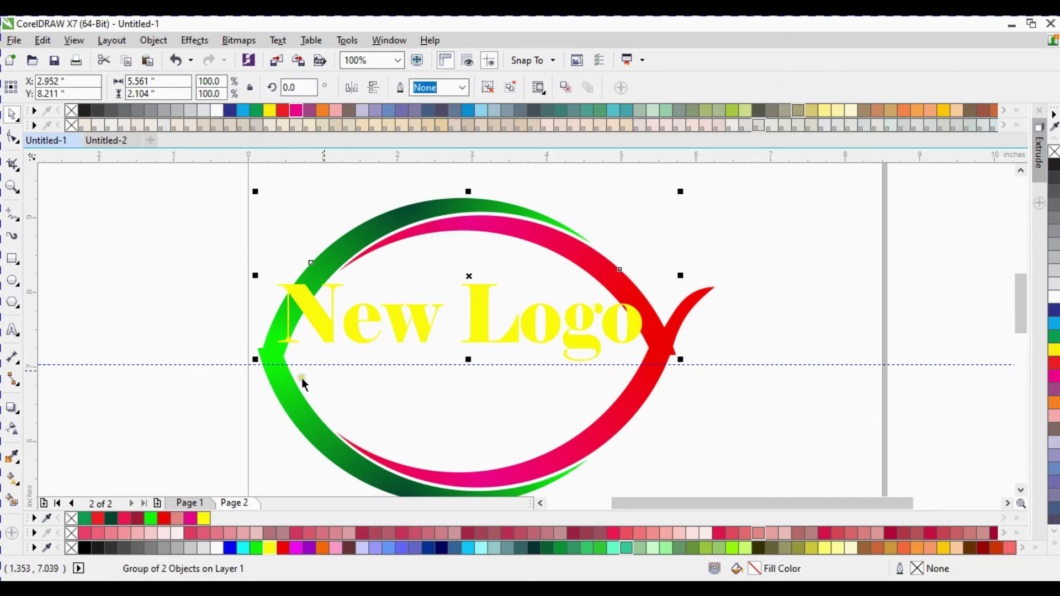
{"action": "key", "text": "ctrl+u"}
{"action": "key", "text": "Left"}
{"action": "key", "text": "Left"}
{"action": "key", "text": "Left"}
{"action": "key", "text": "Left"}
{"action": "key", "text": "Left"}
{"action": "key", "text": "Left"}
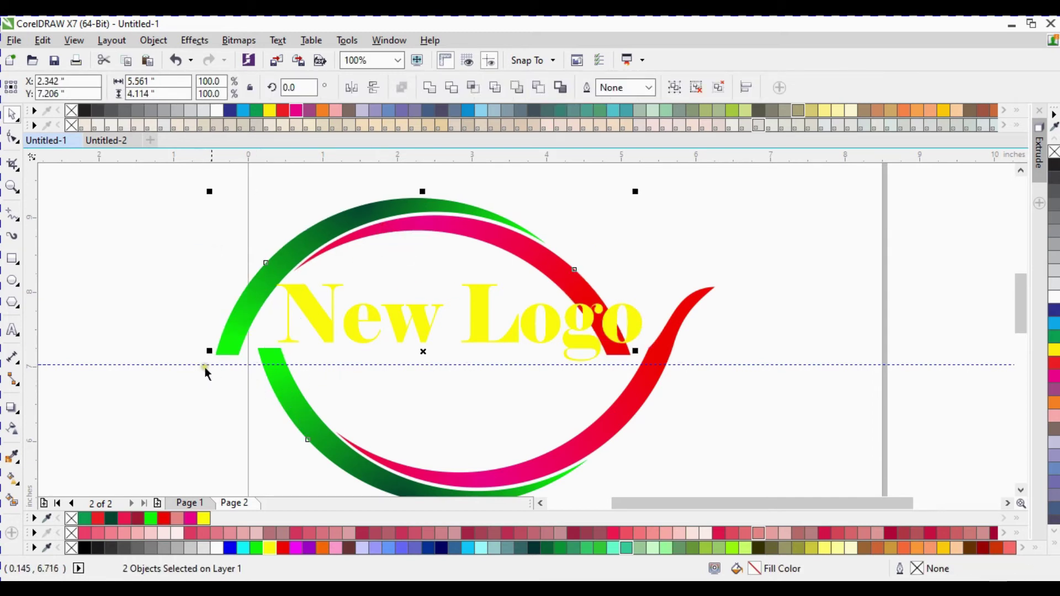
{"action": "key", "text": "Right"}
{"action": "key", "text": "Right"}
{"action": "key", "text": "Right"}
{"action": "key", "text": "Right"}
{"action": "key", "text": "Right"}
{"action": "key", "text": "Right"}
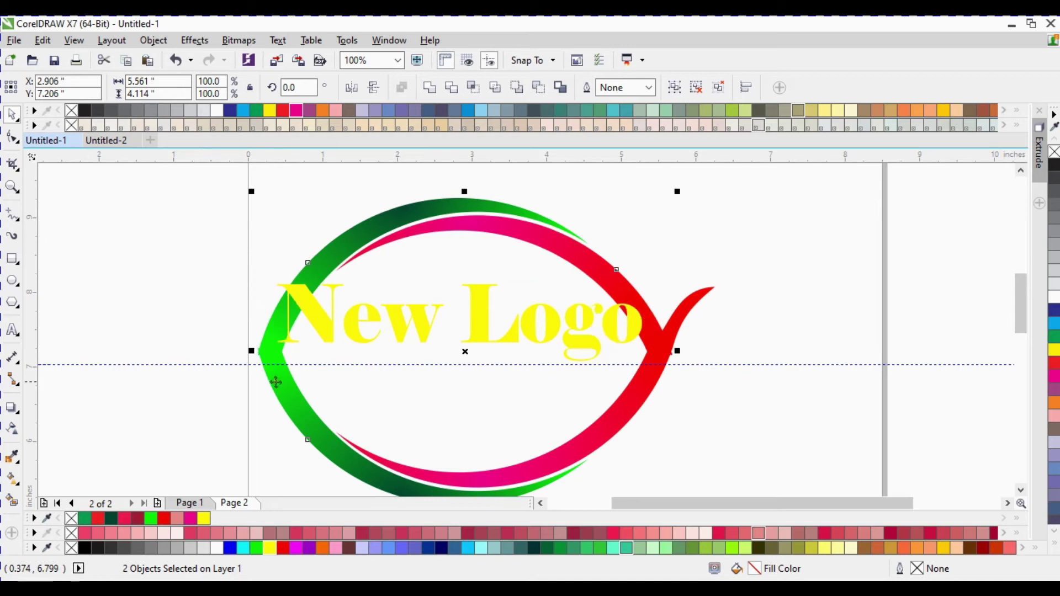
{"action": "left_click", "coordinate": [184, 298]}
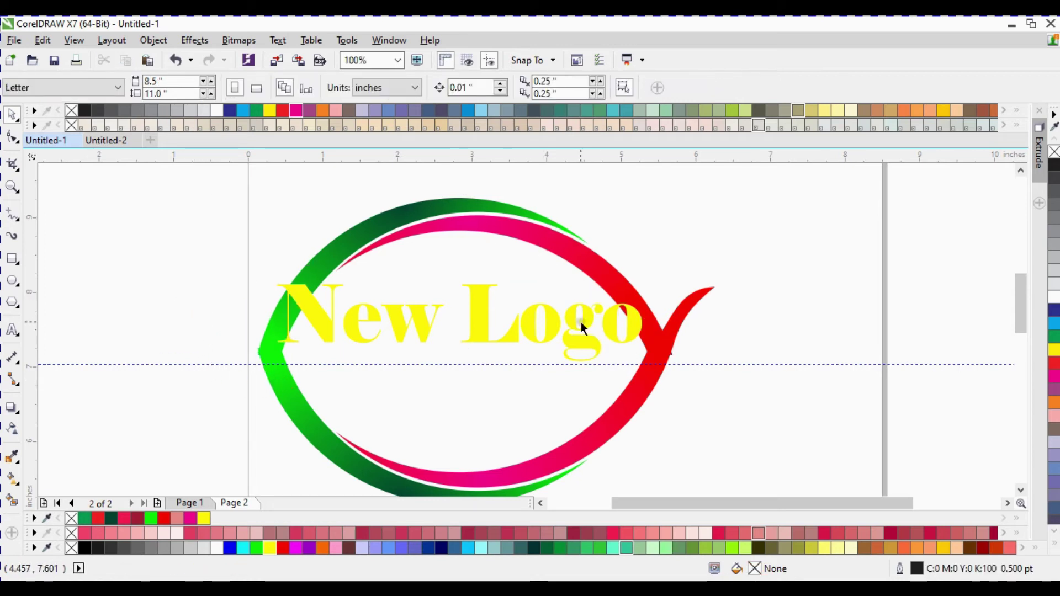
Break the New Logo text into two lines after "New" and move it inside the arcs.
{"action": "left_click", "coordinate": [596, 318]}
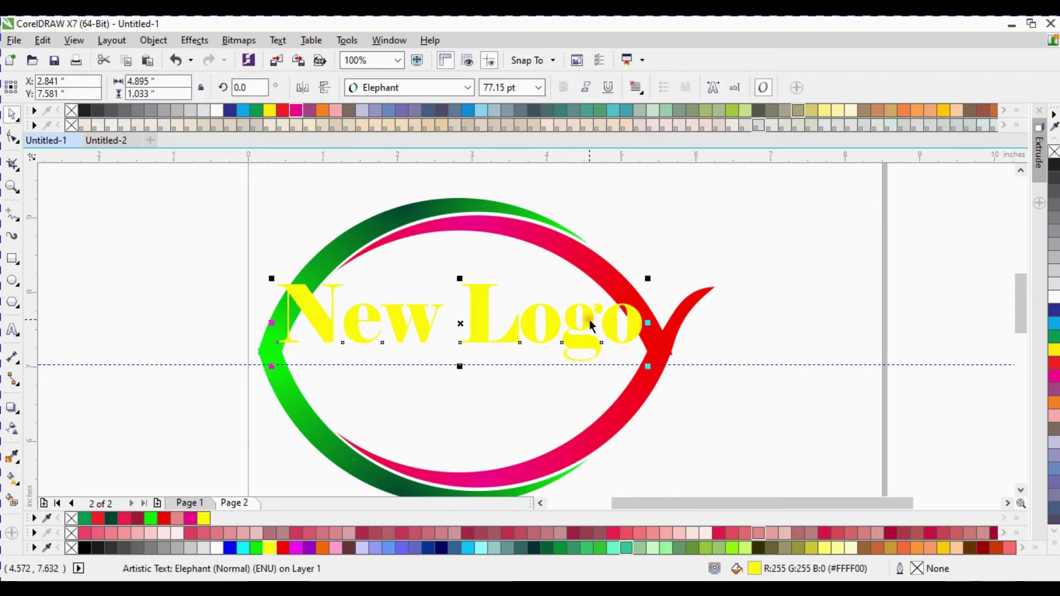
{"action": "key", "text": "F8"}
{"action": "left_click", "coordinate": [467, 333]}
{"action": "key", "text": "Return"}
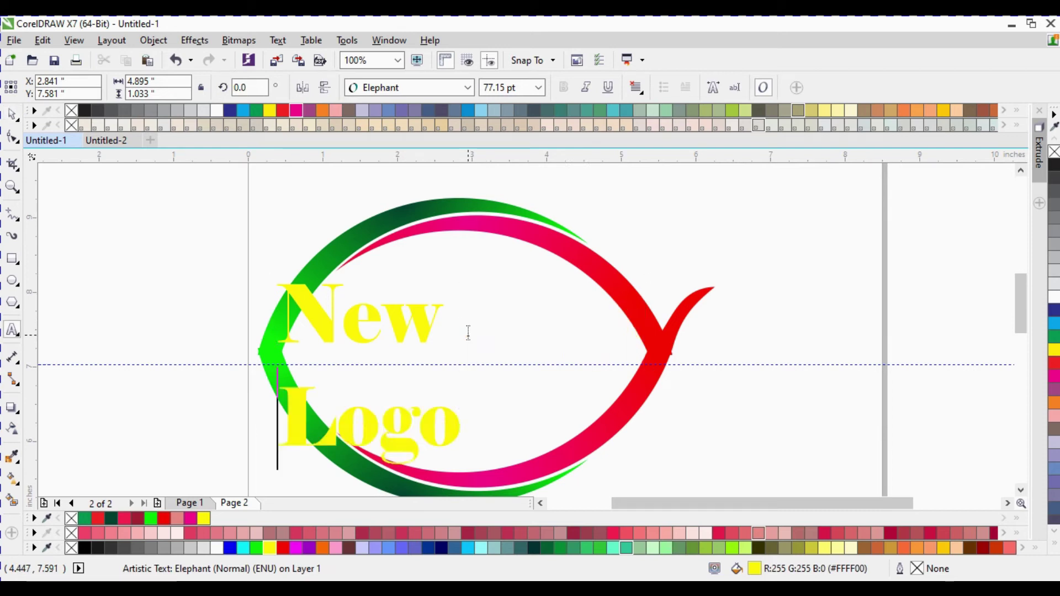
{"action": "key", "text": "ctrl+space"}
{"action": "left_click_drag", "start_coordinate": [432, 321], "coordinate": [513, 320]}
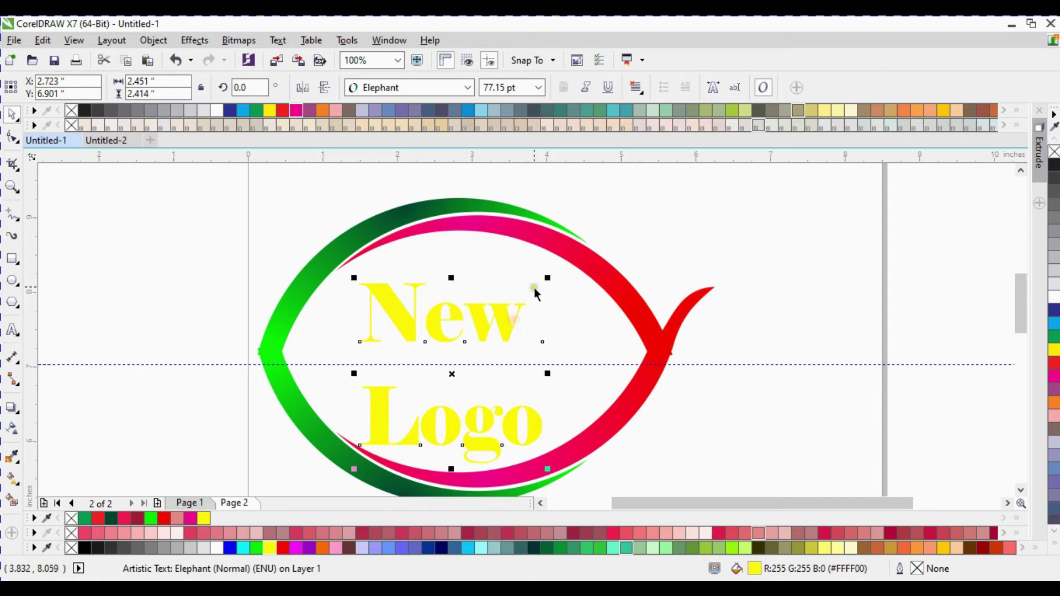
Tighten the line spacing of the New Logo text and move it to about X 2.69, Y 6.9 in.
{"action": "key", "text": "F10"}
{"action": "left_click_drag", "start_coordinate": [354, 468], "coordinate": [369, 425]}
{"action": "key", "text": "space"}
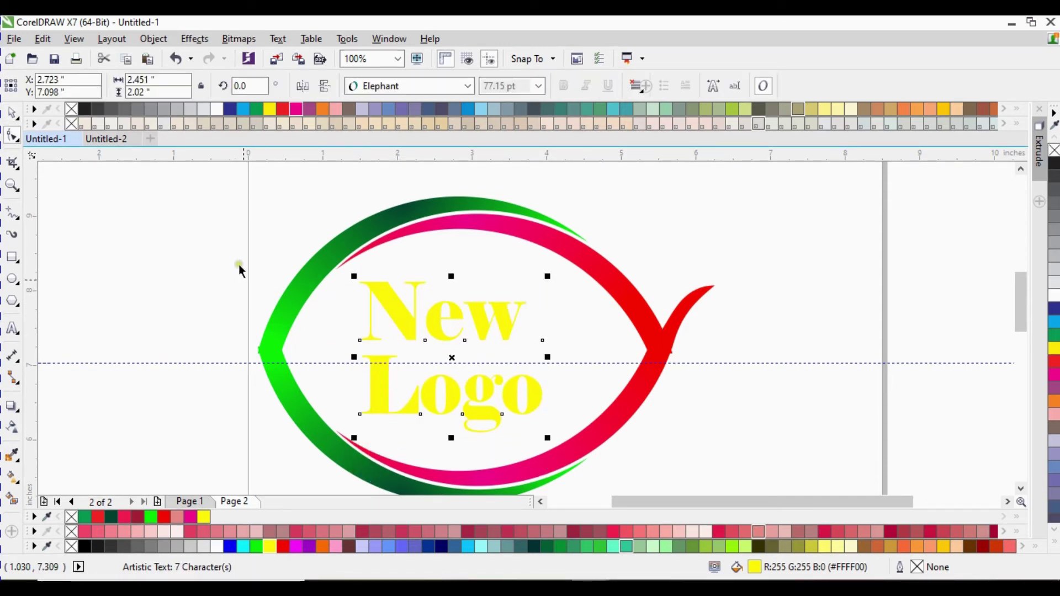
{"action": "left_click", "coordinate": [491, 321]}
{"action": "left_click_drag", "start_coordinate": [491, 320], "coordinate": [487, 335]}
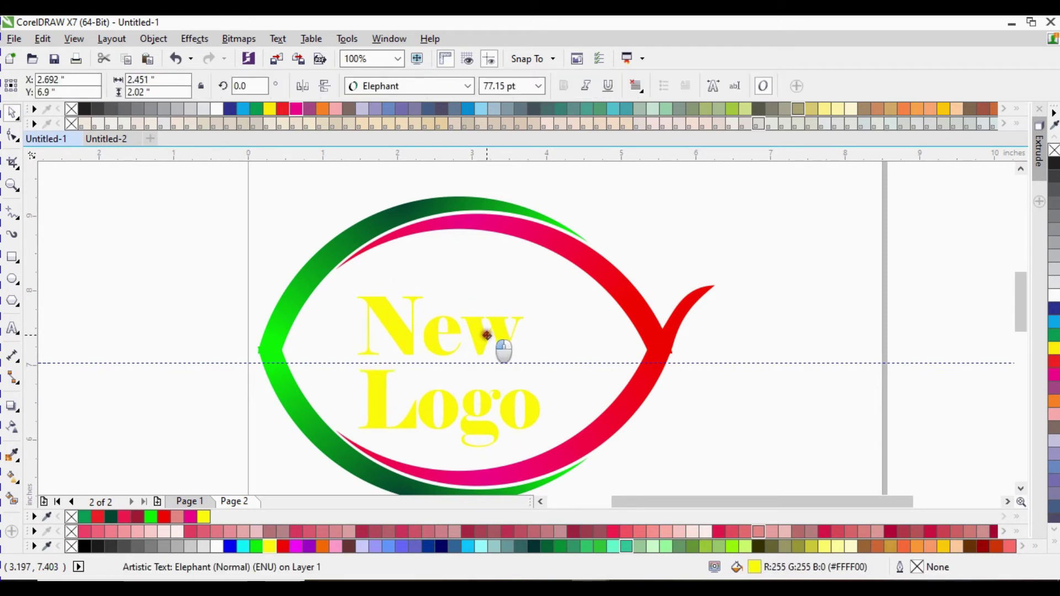
Nudge the upper arc group up to Y 8.271 in so its green tip joins the lower arc cleanly.
{"action": "left_click", "coordinate": [640, 298]}
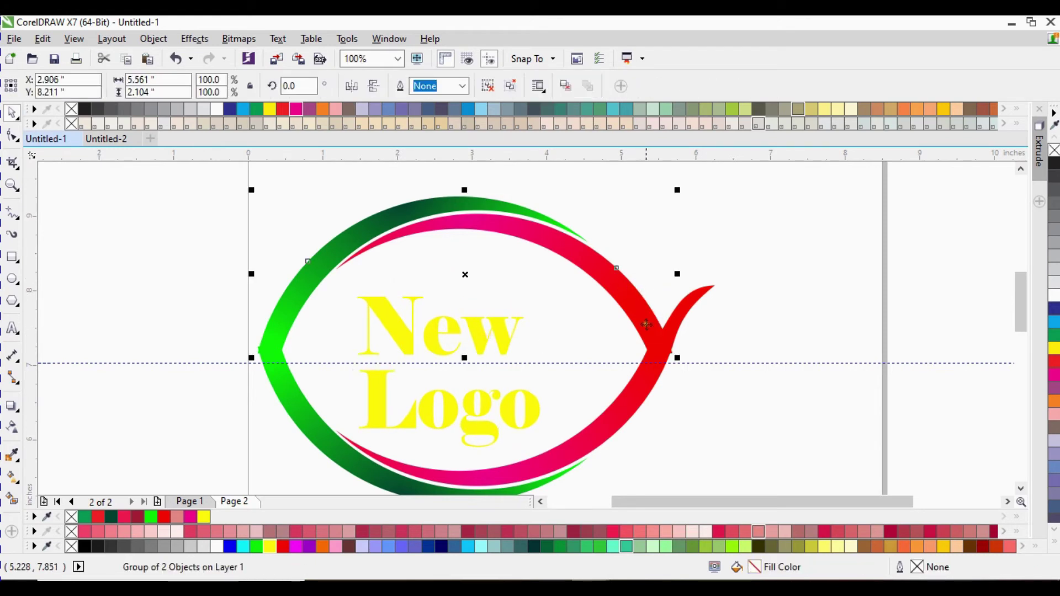
{"action": "scroll", "coordinate": [278, 350], "scroll_direction": "up", "scroll_amount": 2}
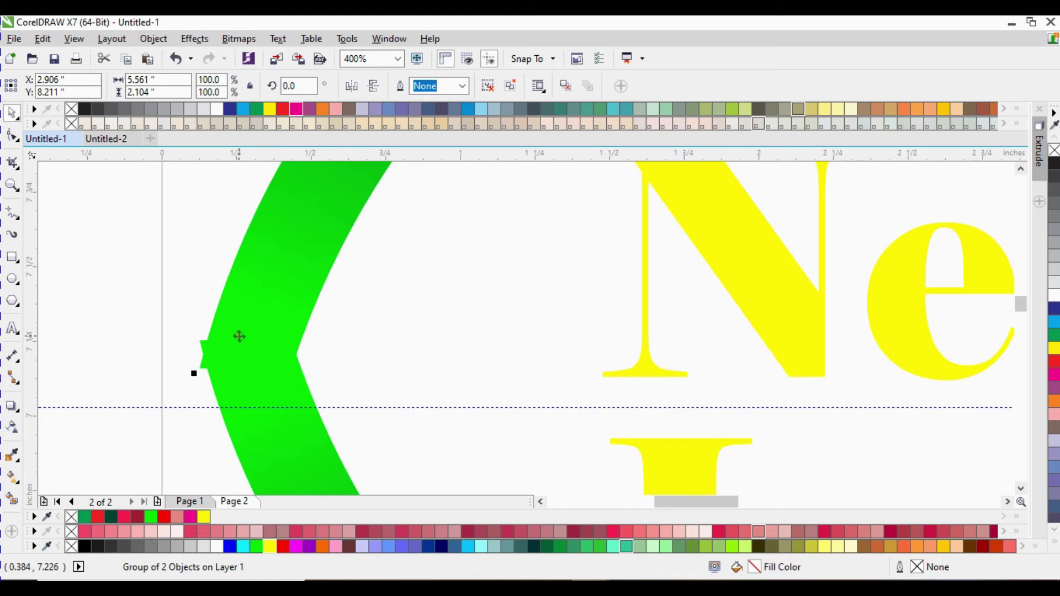
{"action": "key", "text": "Up"}
{"action": "key", "text": "Up"}
{"action": "key", "text": "Up"}
{"action": "key", "text": "Up"}
{"action": "key", "text": "Up"}
{"action": "key", "text": "Up"}
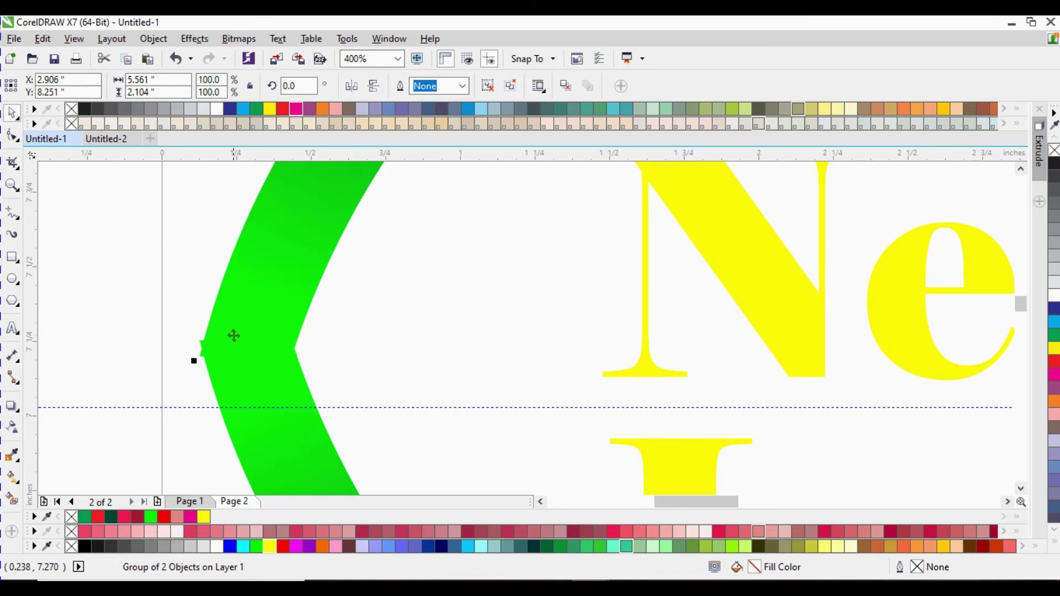
{"action": "key", "text": "Right"}
{"action": "key", "text": "Left"}
{"action": "scroll", "coordinate": [237, 339], "scroll_direction": "down", "scroll_amount": 3}
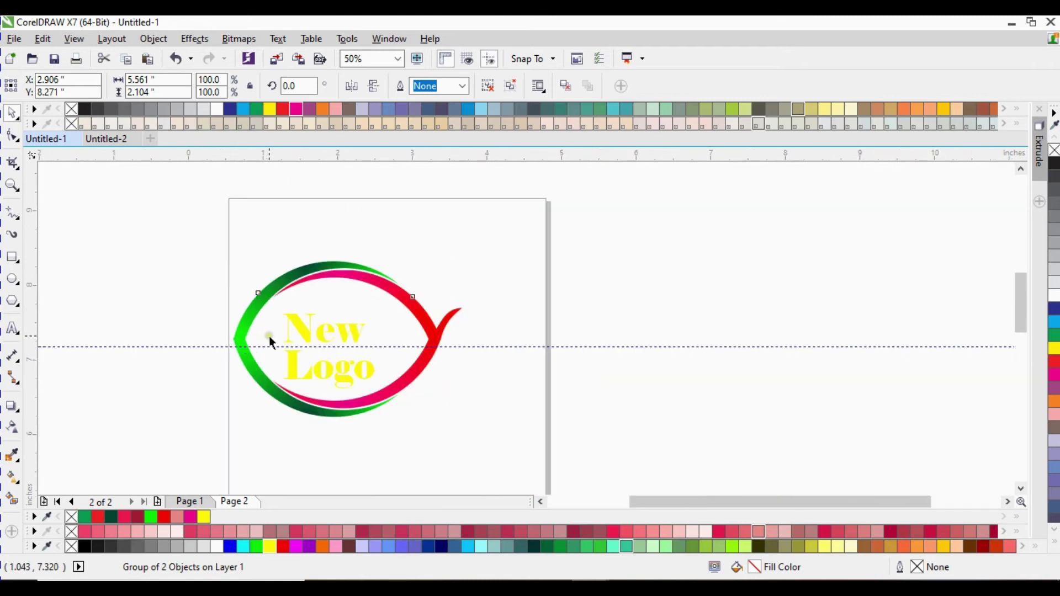
{"action": "scroll", "coordinate": [270, 336], "scroll_direction": "up", "scroll_amount": 1}
{"action": "left_click", "coordinate": [692, 219]}
{"action": "scroll", "coordinate": [672, 300], "scroll_direction": "down", "scroll_amount": 1}
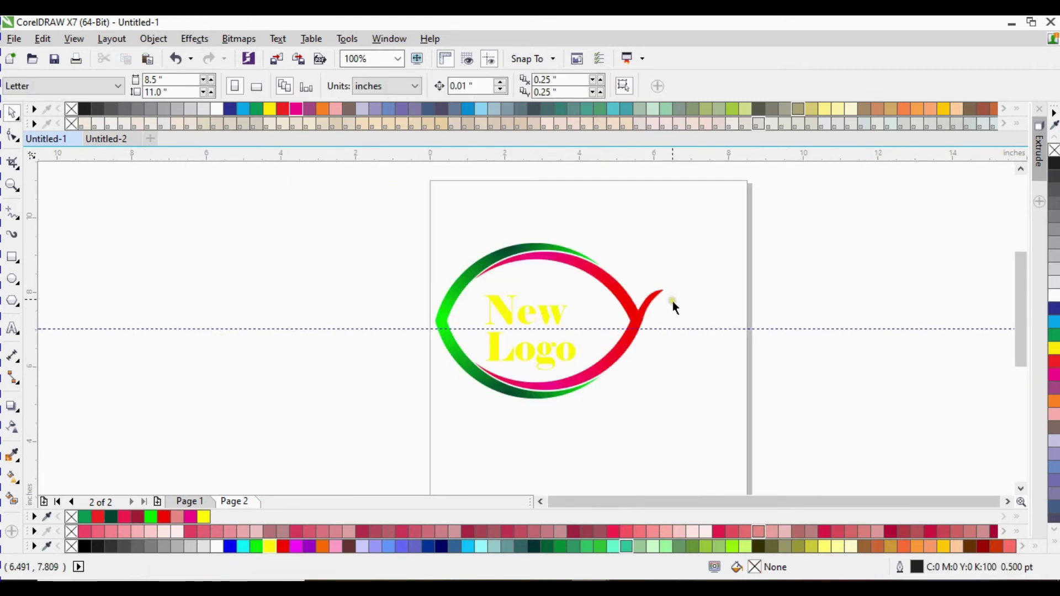
Make a rotated copy of the upper arc group at an angle of about 307.9 degrees.
{"action": "scroll", "coordinate": [626, 305], "scroll_direction": "up", "scroll_amount": 1}
{"action": "left_click", "coordinate": [529, 234]}
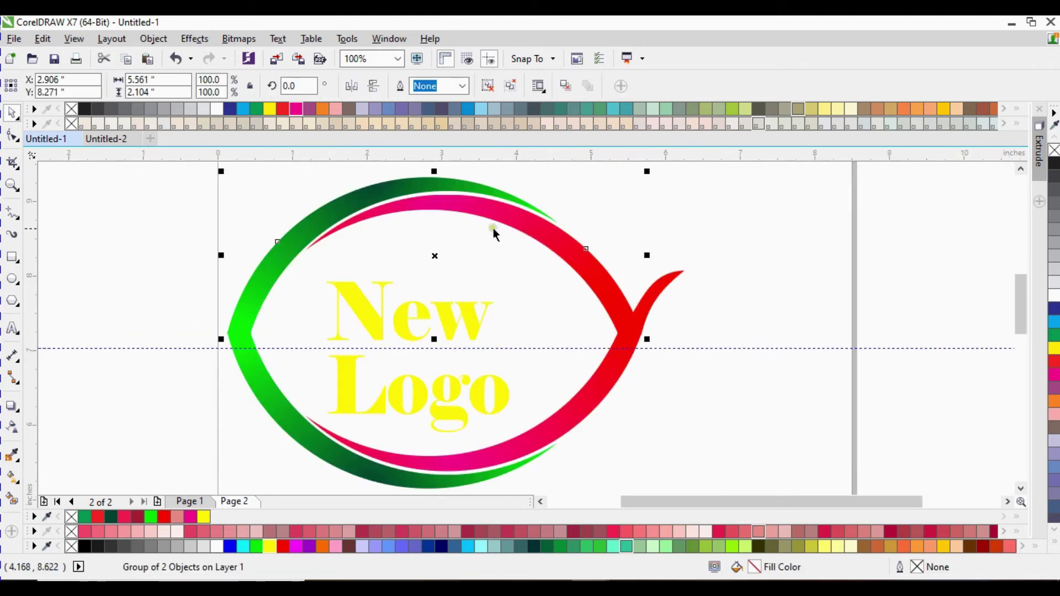
{"action": "left_click", "coordinate": [497, 215]}
{"action": "left_click_drag", "start_coordinate": [653, 175], "coordinate": [610, 362]}
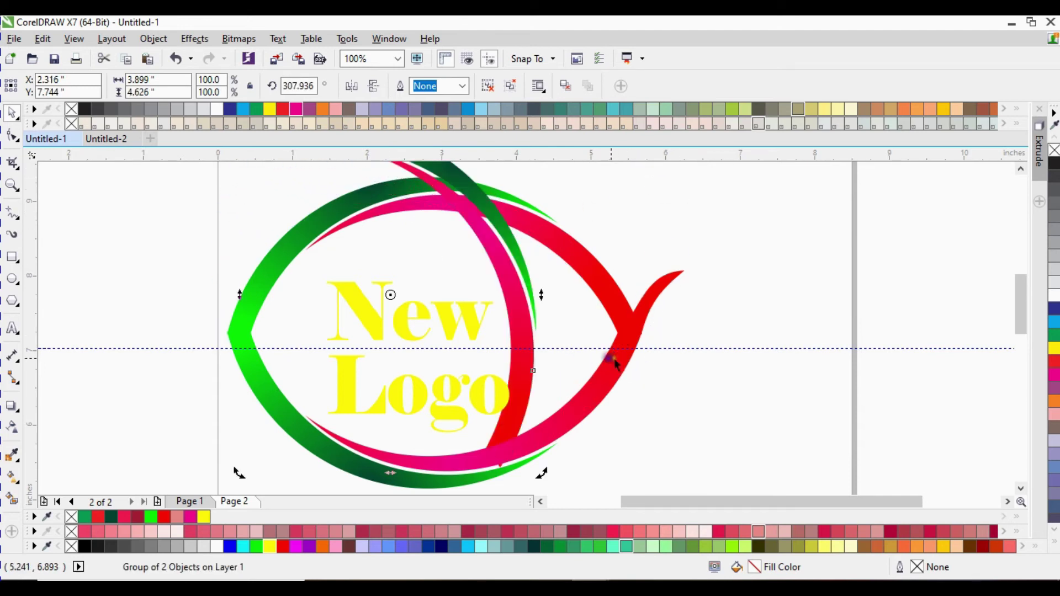
Scale the rotated arc copy to about 43.1% and place it inside the logo beside the red arc junction.
{"action": "scroll", "coordinate": [627, 370], "scroll_direction": "down", "scroll_amount": 2}
{"action": "left_click", "coordinate": [452, 250]}
{"action": "left_click_drag", "start_coordinate": [431, 240], "coordinate": [508, 307]}
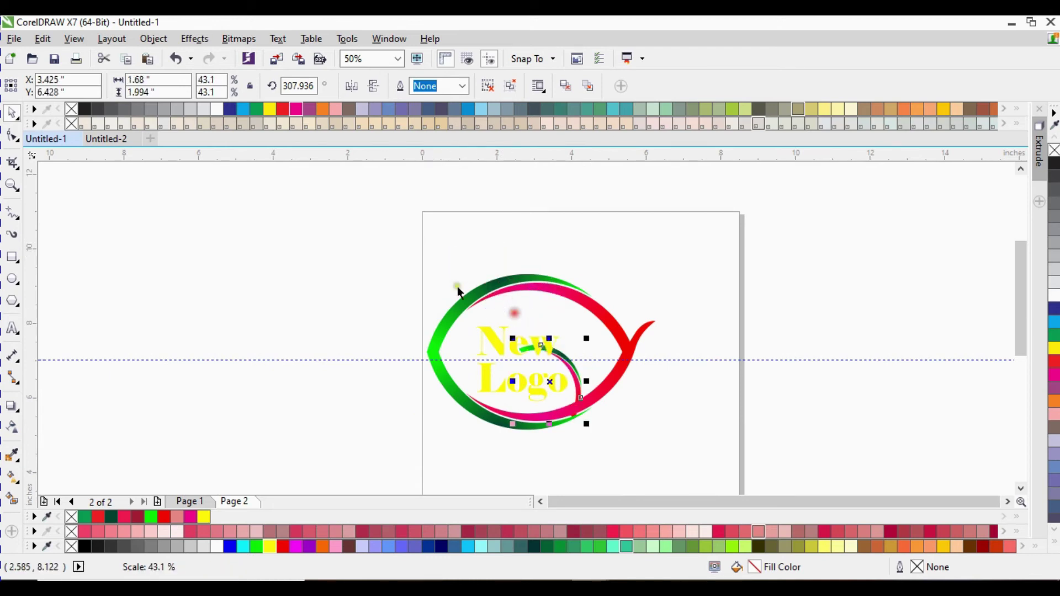
{"action": "left_click", "coordinate": [576, 373]}
{"action": "left_click_drag", "start_coordinate": [577, 372], "coordinate": [604, 340]}
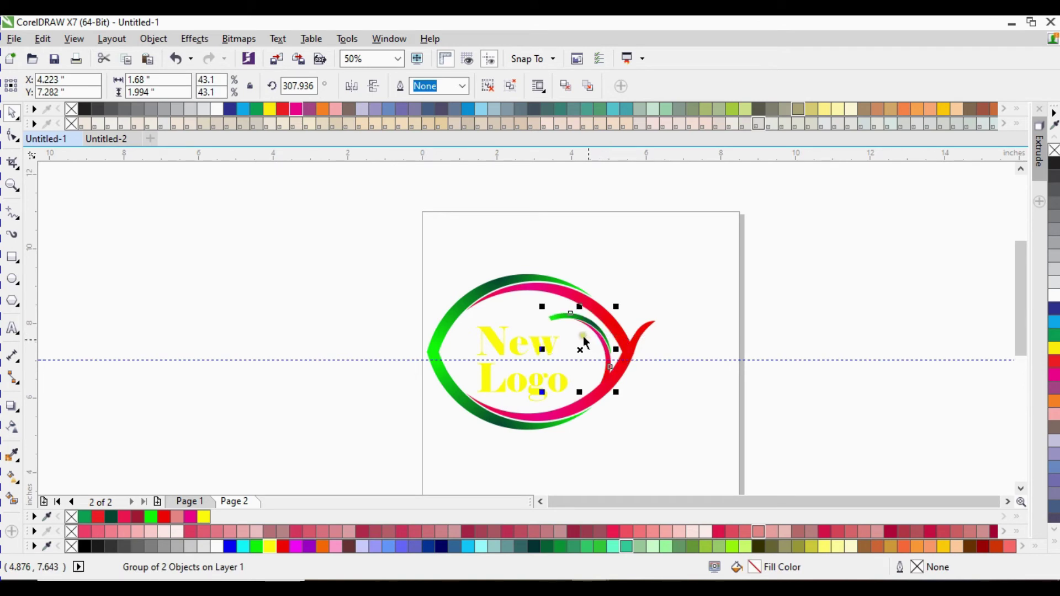
Rotate the small arc group counterclockwise to about 319.8 degrees.
{"action": "scroll", "coordinate": [588, 340], "scroll_direction": "up", "scroll_amount": 2}
{"action": "left_click", "coordinate": [547, 305]}
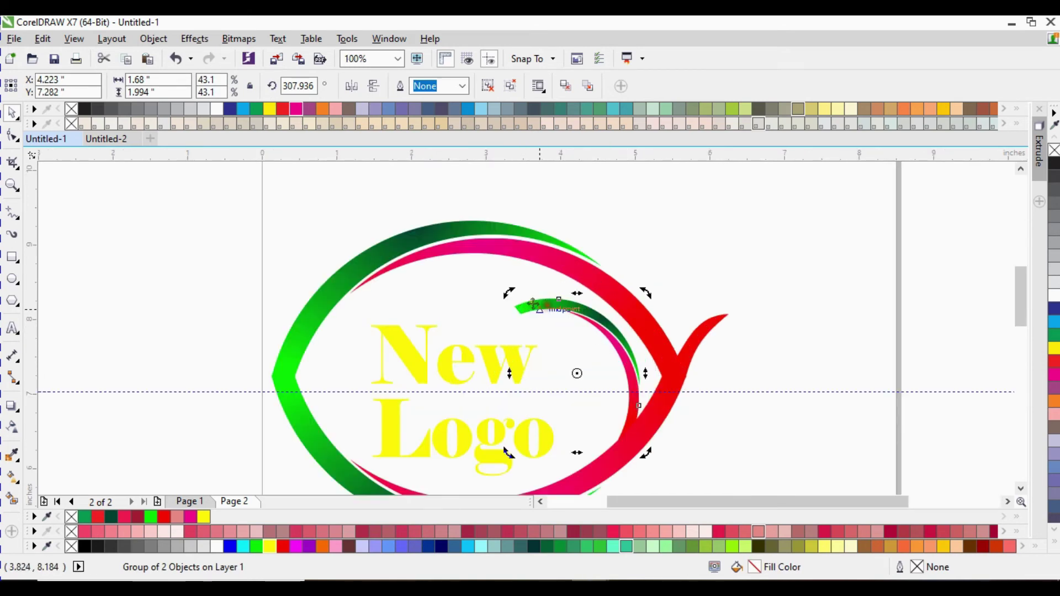
{"action": "left_click_drag", "start_coordinate": [506, 295], "coordinate": [490, 304]}
{"action": "left_click", "coordinate": [720, 234]}
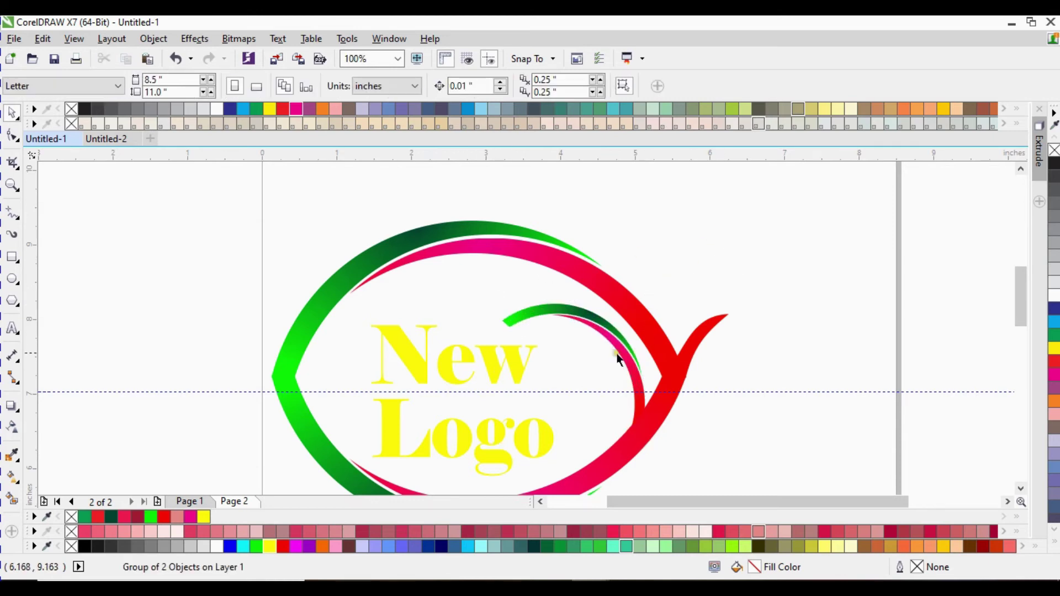
Shift the small arc group up to about Y 7.42 in and rotate it slightly further counterclockwise.
{"action": "left_click", "coordinate": [622, 352]}
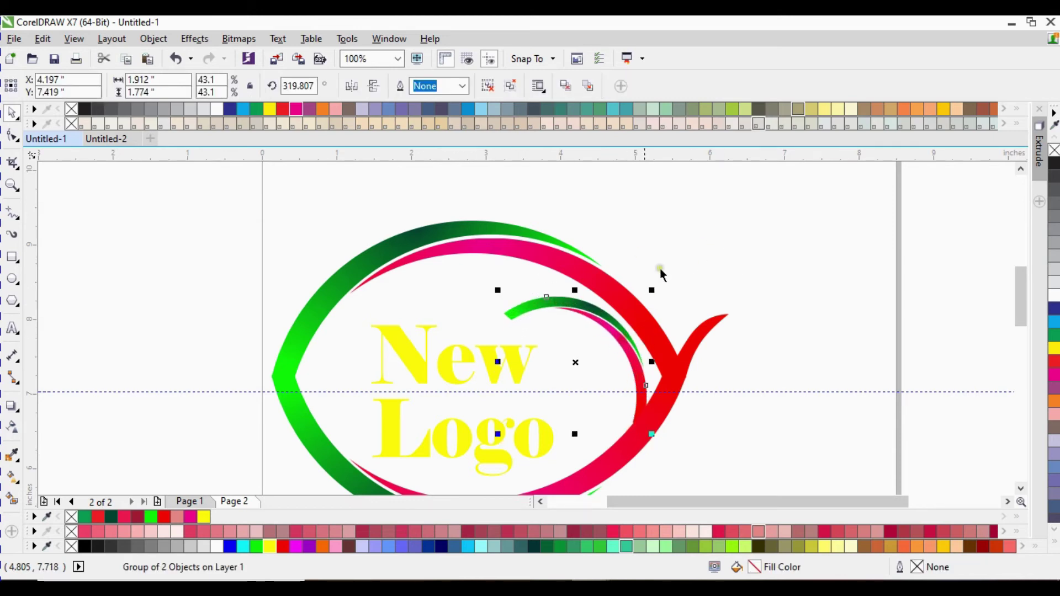
{"action": "left_click", "coordinate": [531, 298]}
{"action": "double_click", "coordinate": [535, 307]}
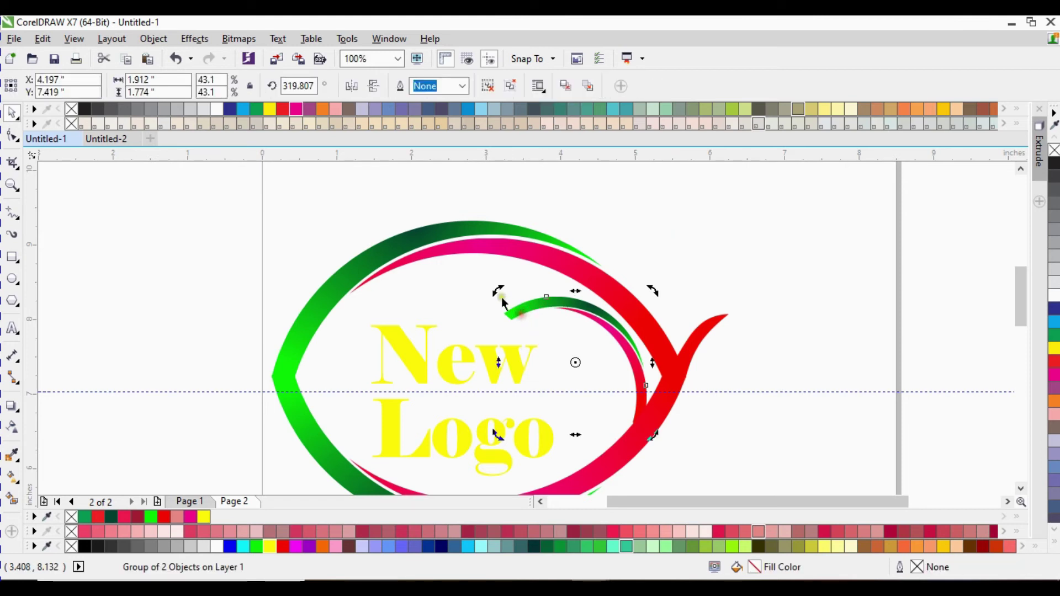
{"action": "left_click_drag", "start_coordinate": [497, 292], "coordinate": [491, 296]}
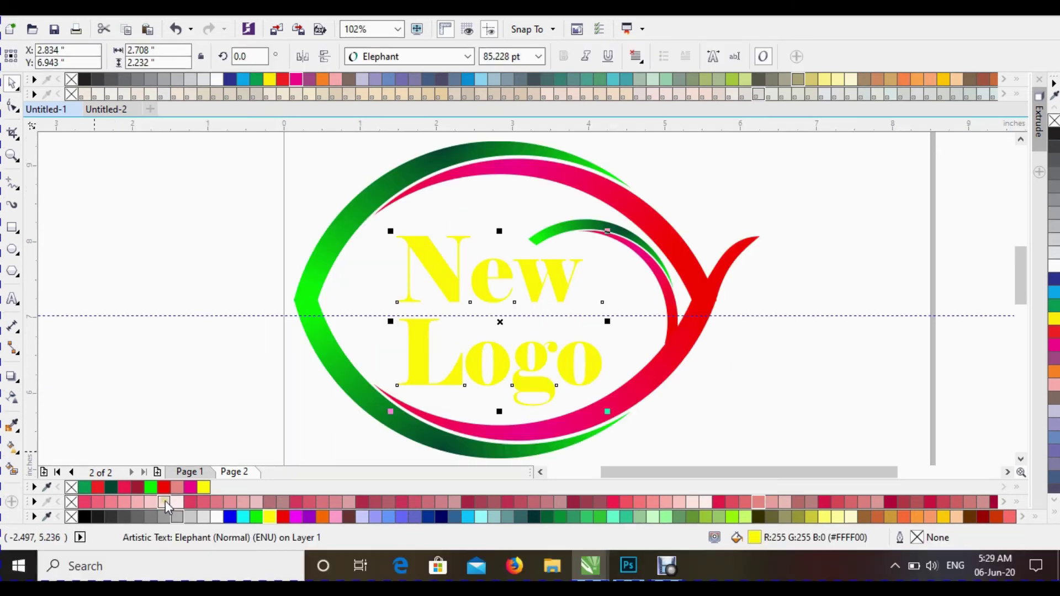
Fill the New Logo text with bright green.
{"action": "left_click", "coordinate": [151, 488]}
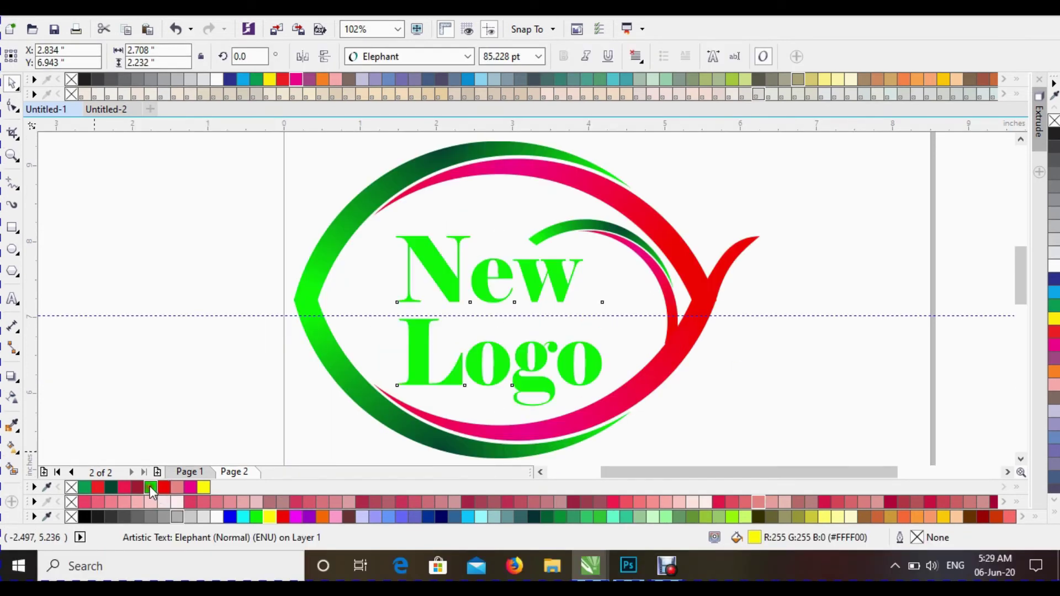
{"action": "left_click", "coordinate": [192, 251]}
{"action": "scroll", "coordinate": [670, 321], "scroll_direction": "down", "scroll_amount": 3}
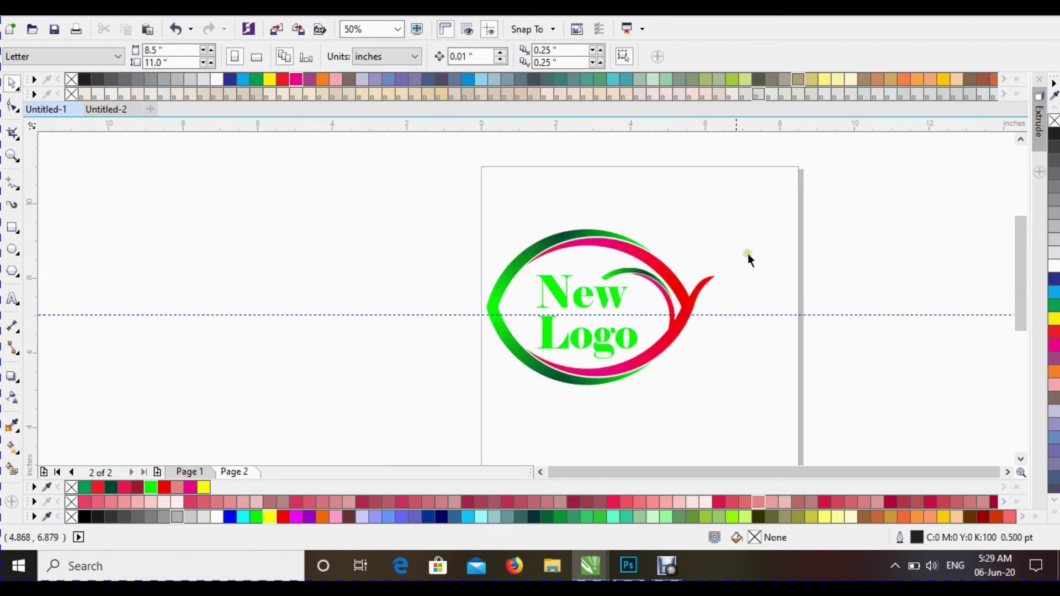
Group all the arcs and the text into one logo object.
{"action": "left_click_drag", "start_coordinate": [810, 207], "coordinate": [458, 364]}
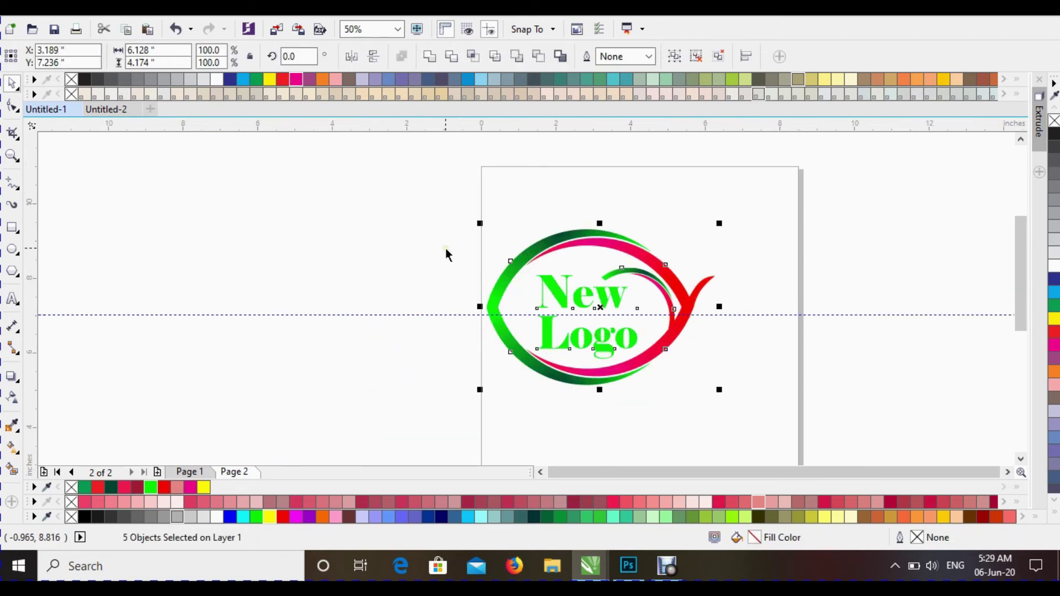
{"action": "key", "text": "ctrl+g"}
{"action": "key", "text": "shift+F2"}
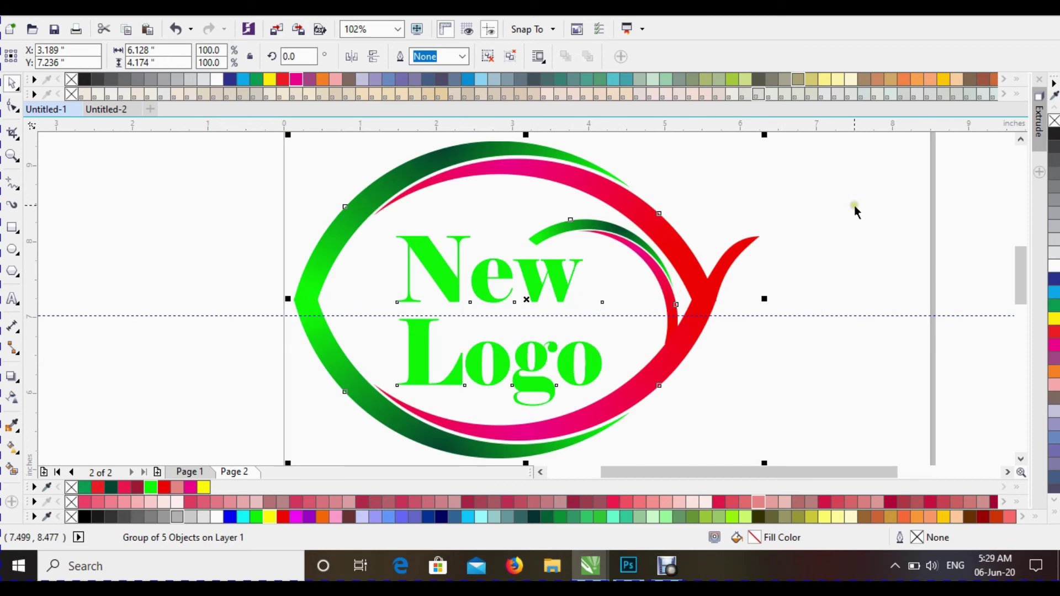
Export the grouped logo as an Adobe Photoshop PSD named "new logo 5" at 300 dpi.
{"action": "key", "text": "ctrl+e"}
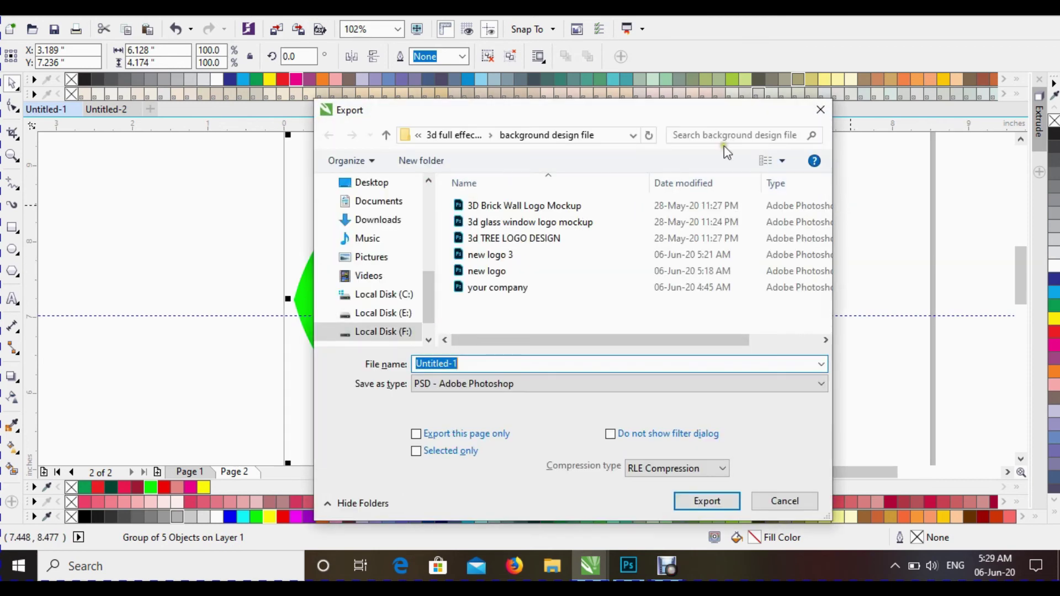
{"action": "left_click", "coordinate": [460, 367]}
{"action": "left_click_drag", "start_coordinate": [459, 367], "coordinate": [325, 377]}
{"action": "type", "text": "new logo 3"}
{"action": "key", "text": "Return"}
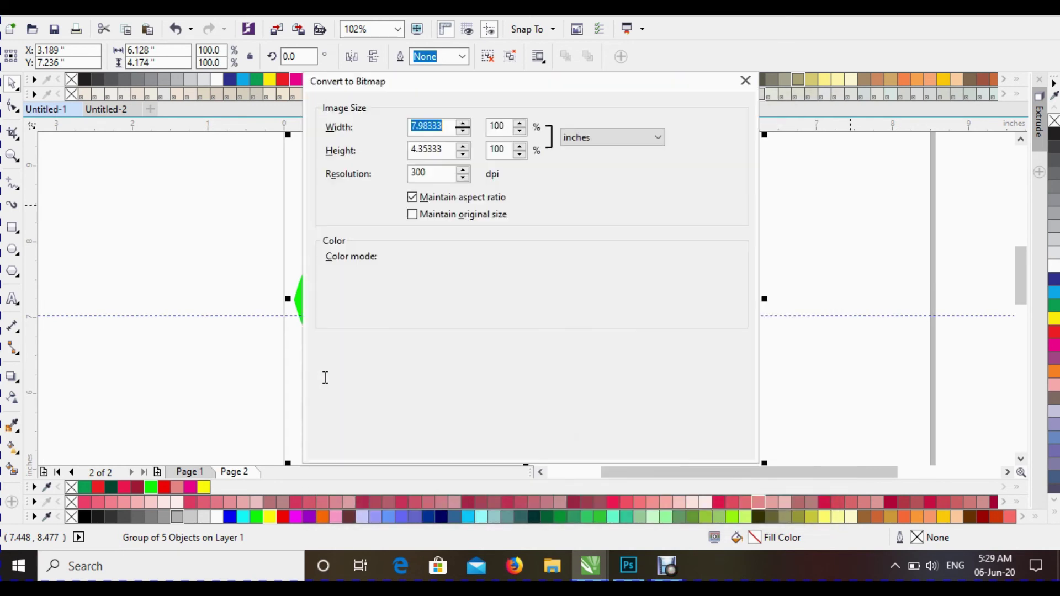
{"action": "left_click", "coordinate": [568, 447]}
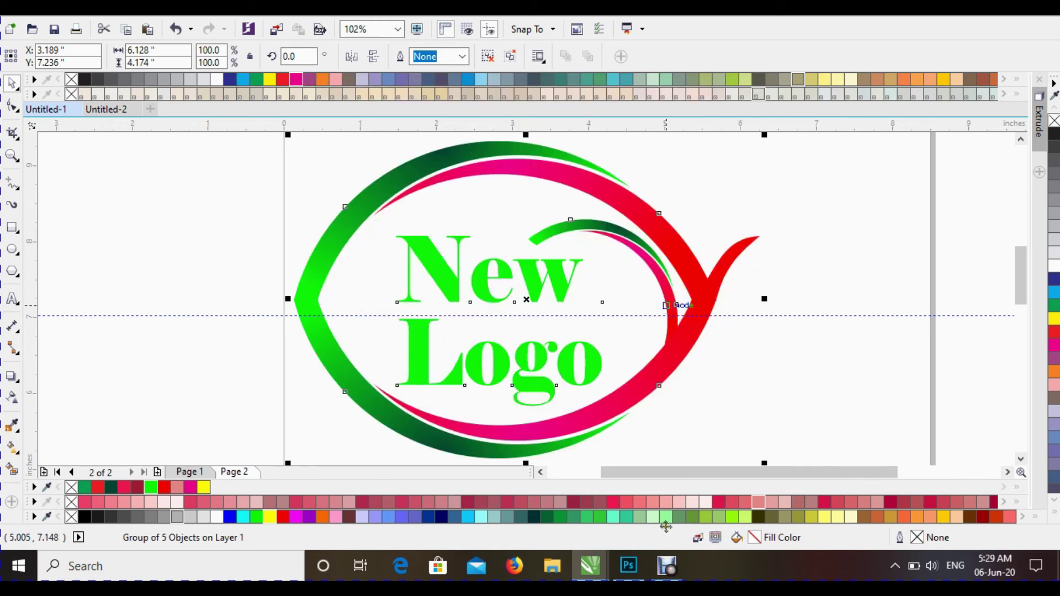
Switch to Photoshop and open the contents of the Your Logo smart object in the 3d glass window logo mockup.
{"action": "left_click", "coordinate": [628, 566]}
{"action": "left_click", "coordinate": [150, 77]}
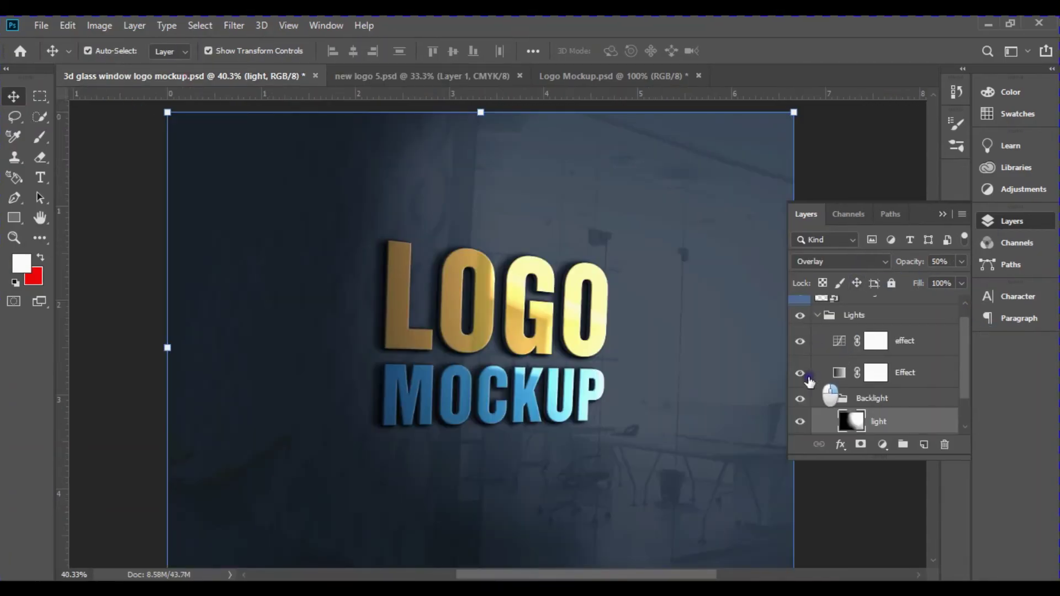
{"action": "scroll", "coordinate": [844, 353], "scroll_direction": "up", "scroll_amount": 1}
{"action": "left_click", "coordinate": [852, 309]}
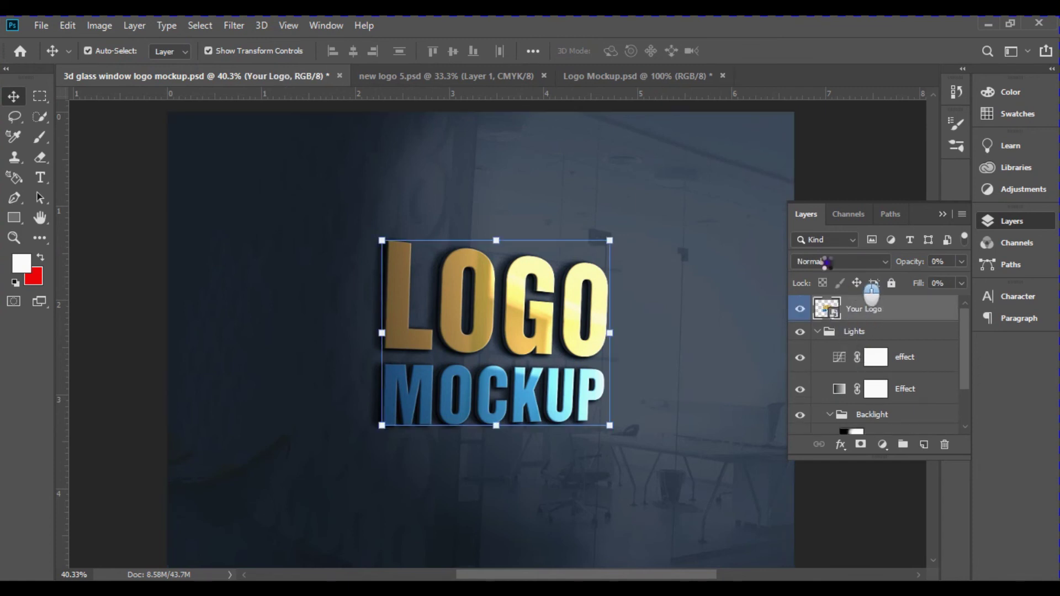
{"action": "double_click", "coordinate": [439, 231]}
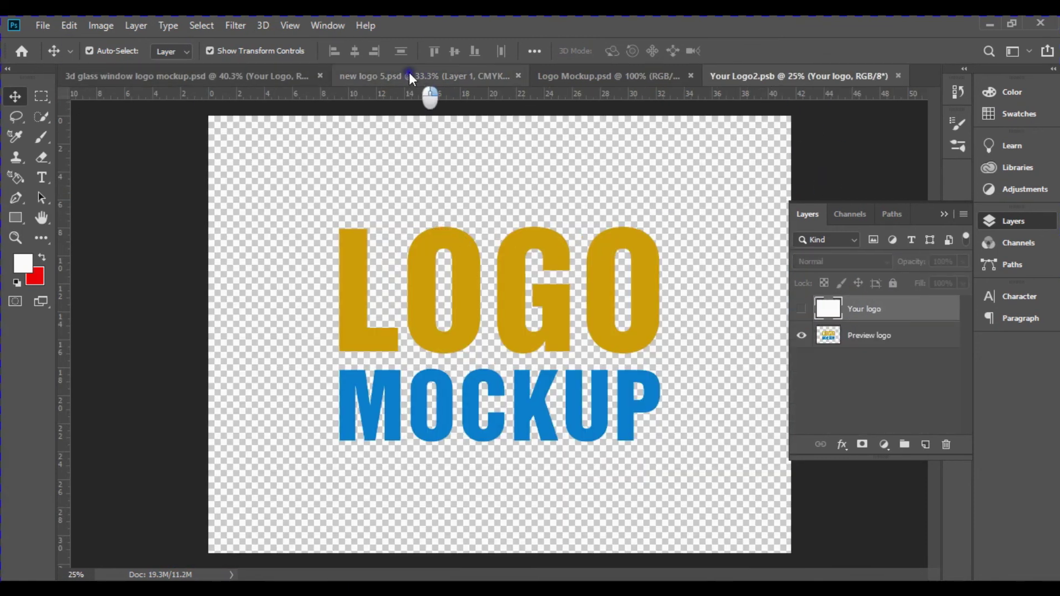
Bring the logo from new logo 5.psd into Your Logo2.psb and scale it to about 149% to nearly fill the canvas.
{"action": "left_click", "coordinate": [409, 73]}
{"action": "left_click_drag", "start_coordinate": [563, 220], "coordinate": [452, 330]}
{"action": "left_click_drag", "start_coordinate": [627, 451], "coordinate": [738, 526]}
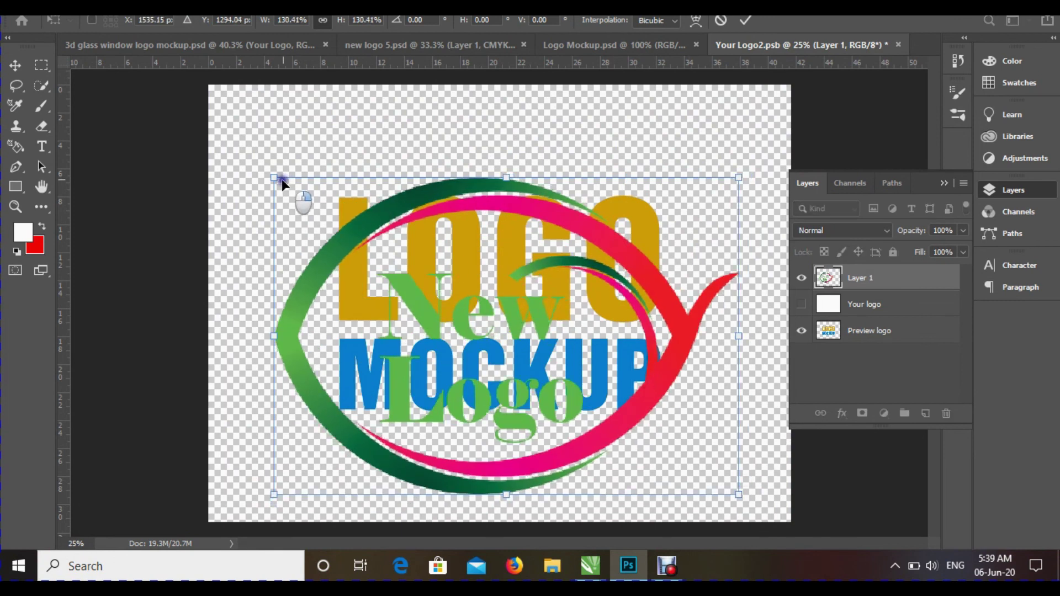
{"action": "left_click_drag", "start_coordinate": [281, 182], "coordinate": [252, 164]}
{"action": "left_click_drag", "start_coordinate": [739, 160], "coordinate": [776, 132]}
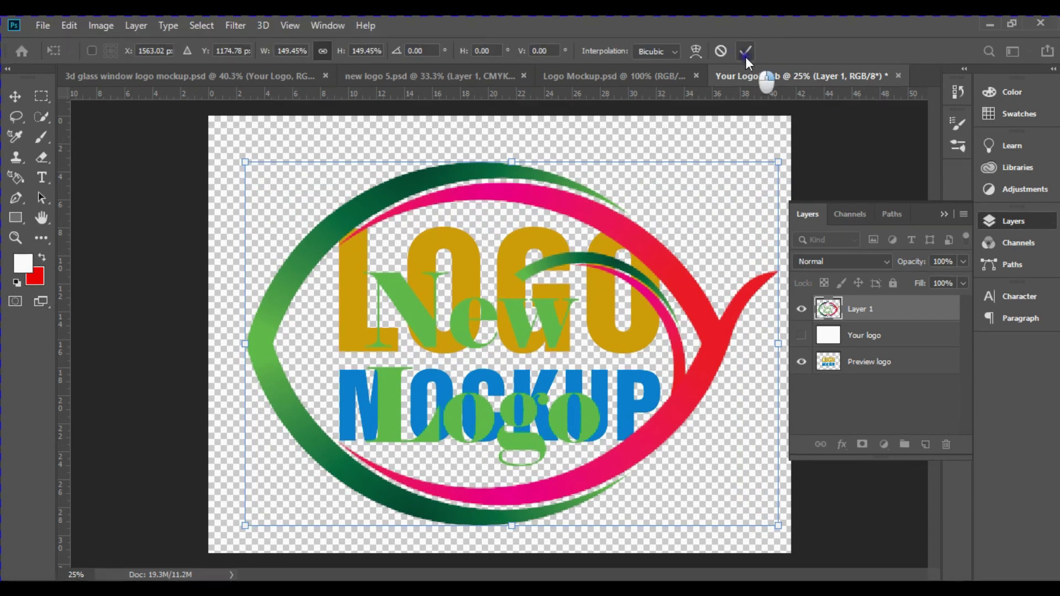
{"action": "left_click", "coordinate": [745, 21]}
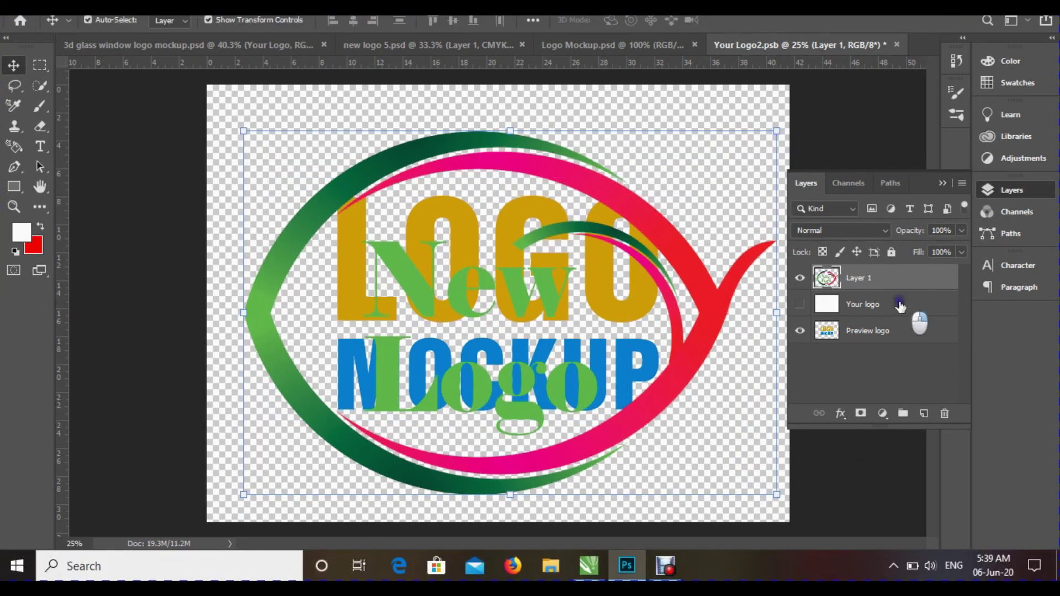
Hide the Preview logo layer, then close Your Logo2.psb and save its changes.
{"action": "left_click", "coordinate": [799, 330]}
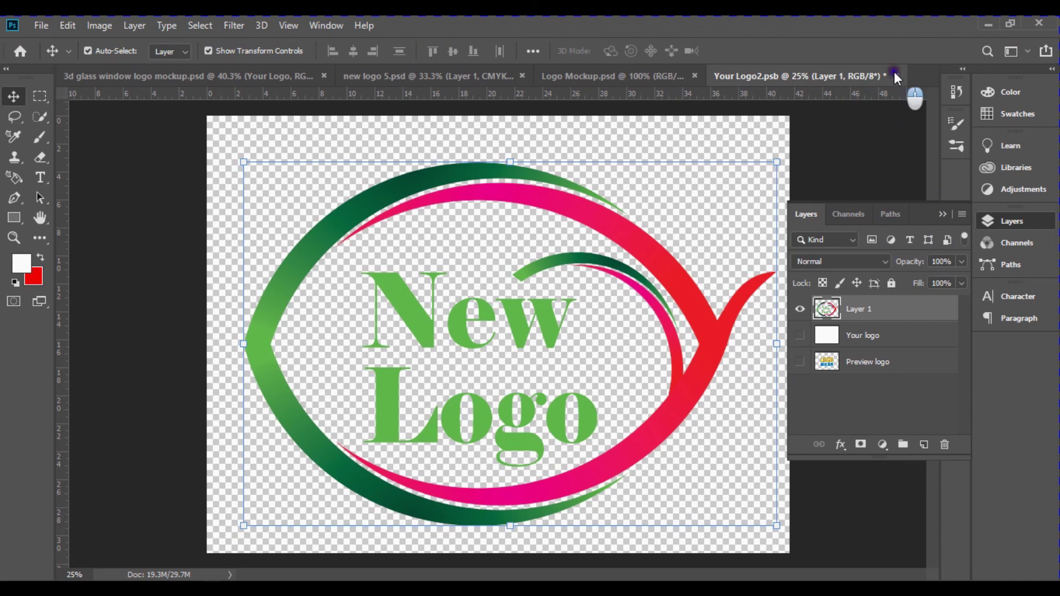
{"action": "left_click", "coordinate": [896, 44]}
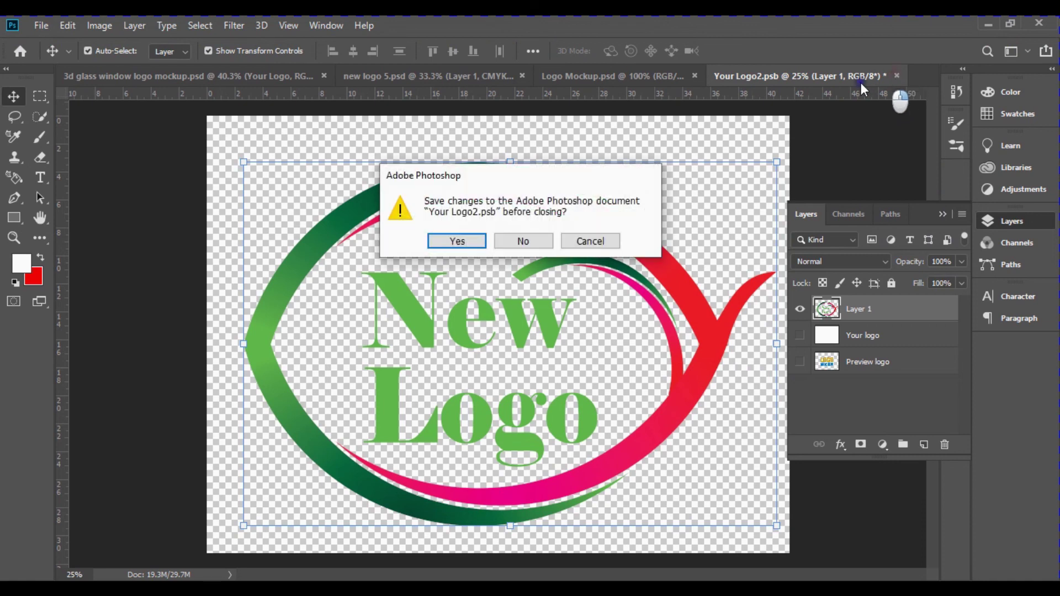
{"action": "left_click", "coordinate": [456, 241]}
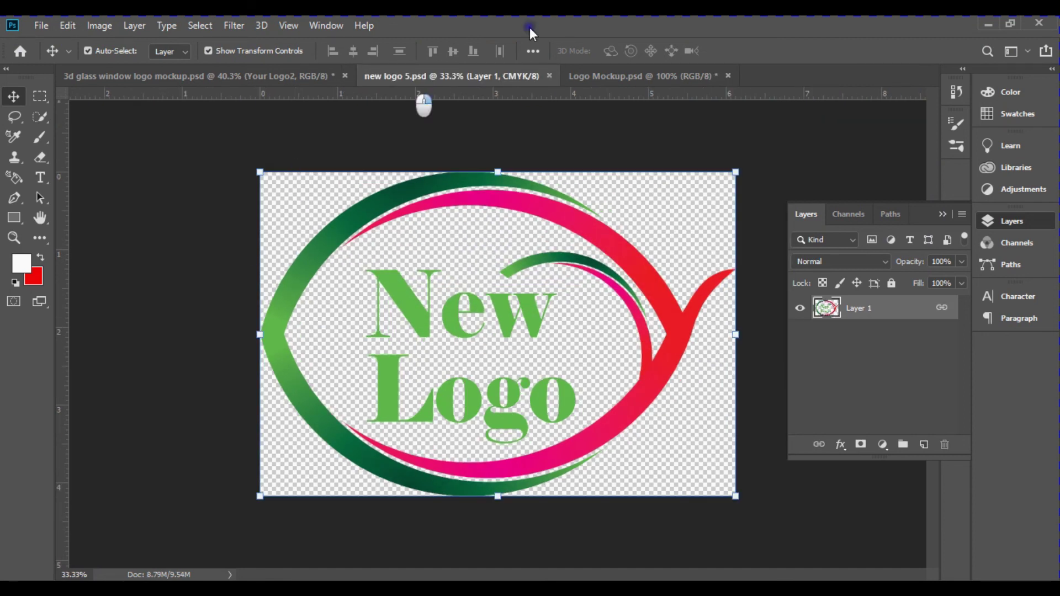
Return to the 3d glass window logo mockup document and examine the new logo on the glass up close.
{"action": "left_click", "coordinate": [217, 77]}
{"action": "left_click", "coordinate": [742, 164]}
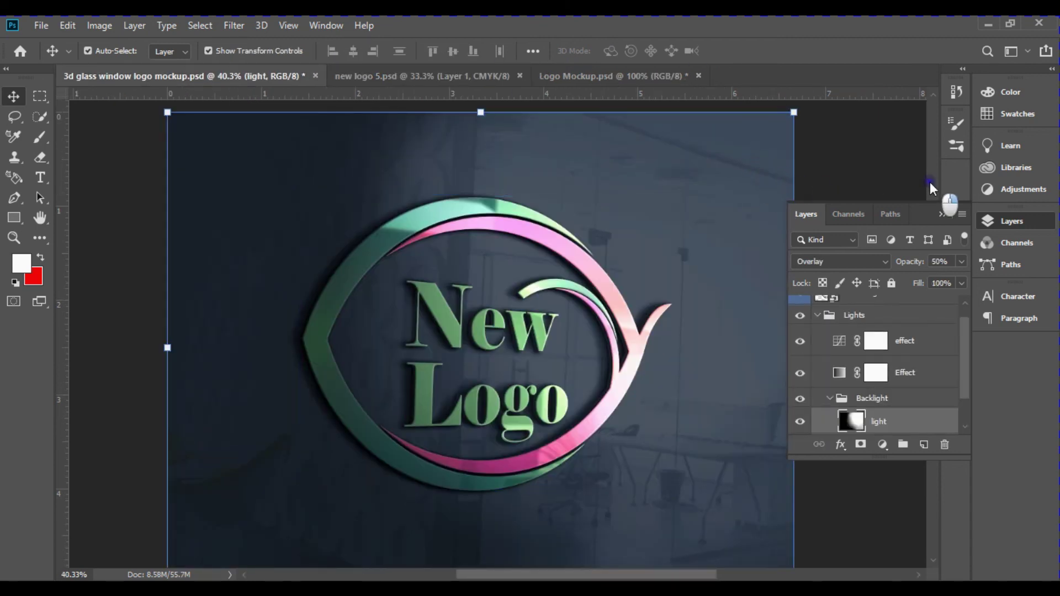
{"action": "left_click", "coordinate": [942, 215]}
{"action": "scroll", "coordinate": [702, 274], "scroll_direction": "up", "scroll_amount": 1}
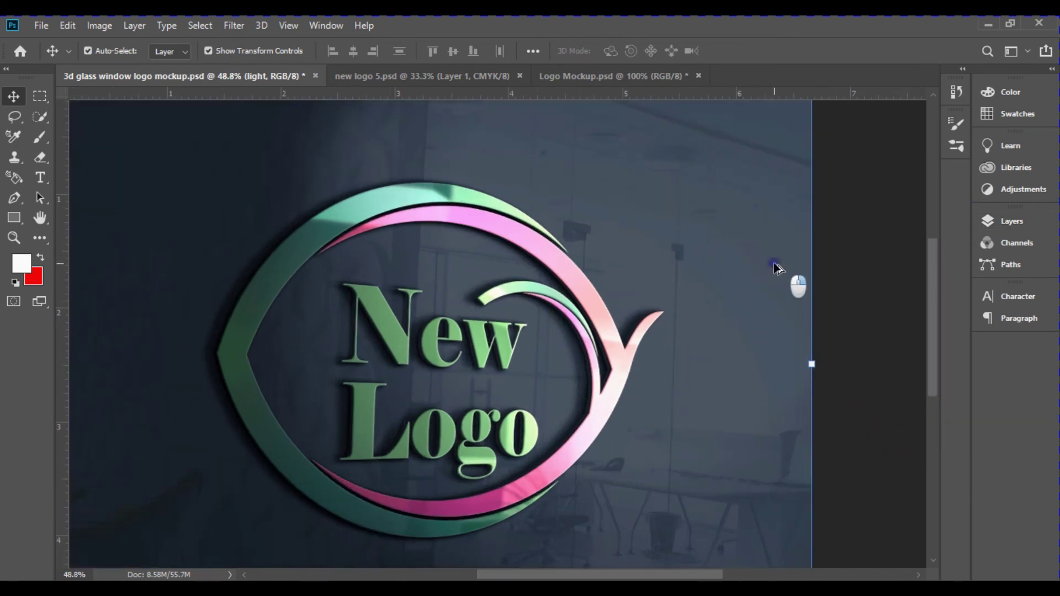
{"action": "scroll", "coordinate": [871, 247], "scroll_direction": "down", "scroll_amount": 2}
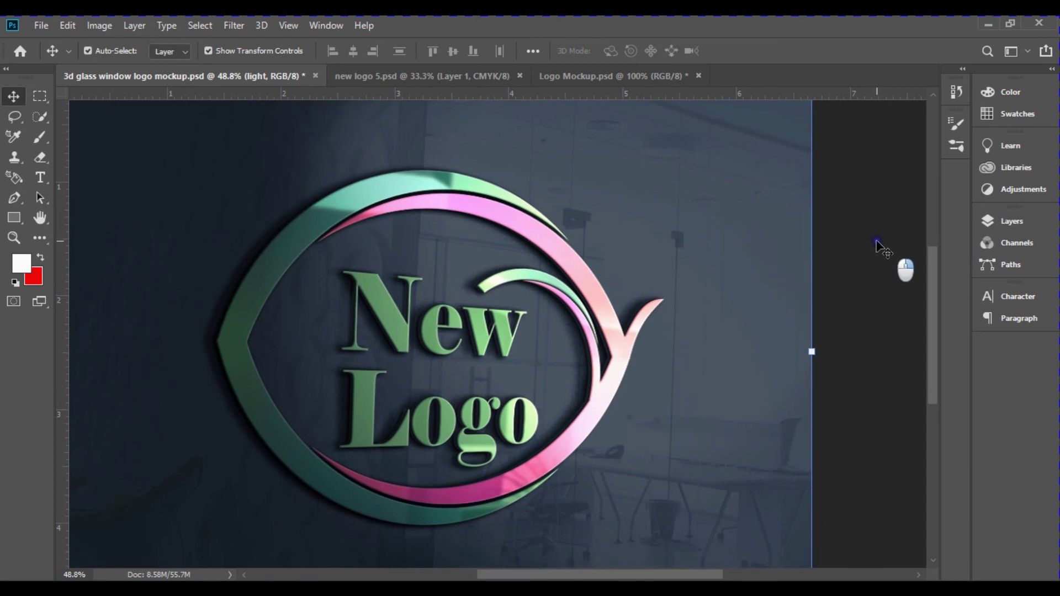